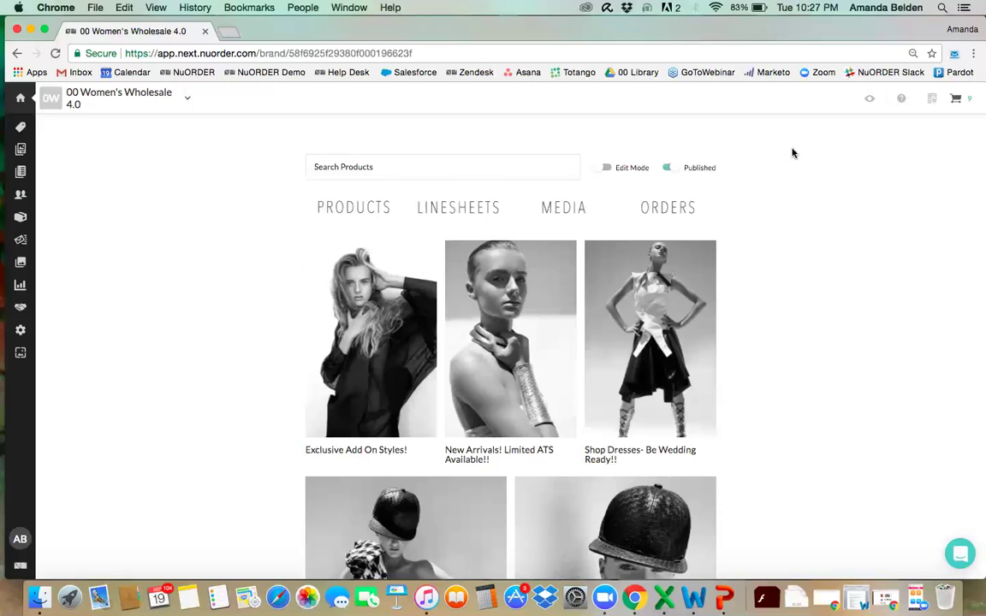
# Visit the browse products page, then return to the brand home page.
pyautogui.moveTo(34, 203)
pyautogui.moveTo(24, 97)
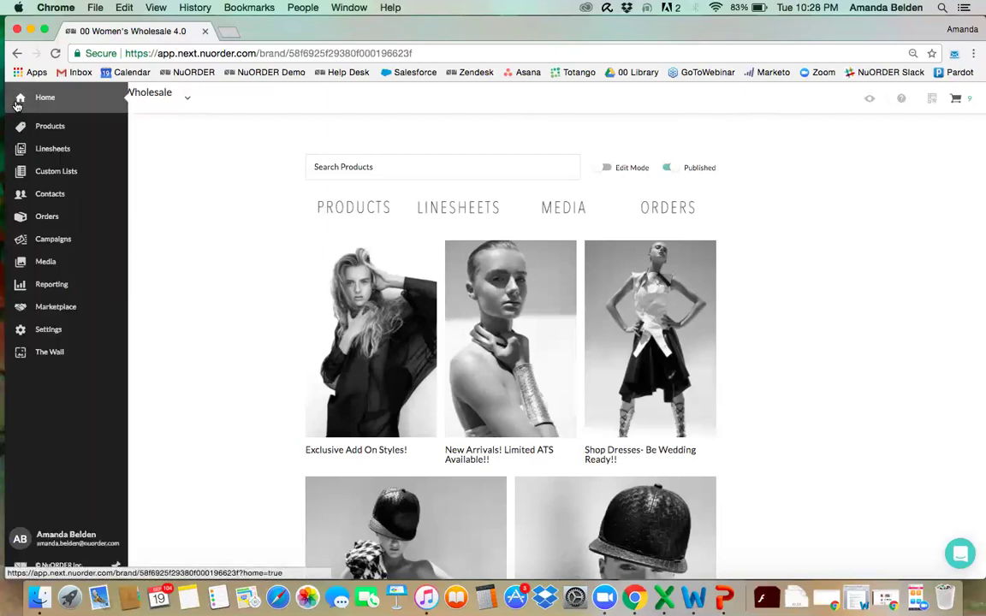
pyautogui.click(62, 125)
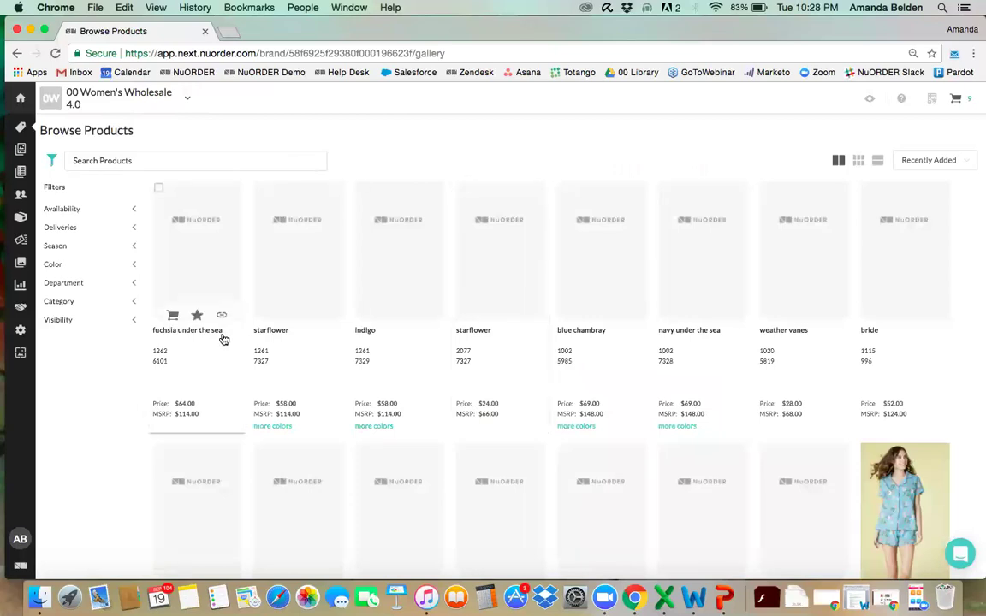
pyautogui.click(19, 99)
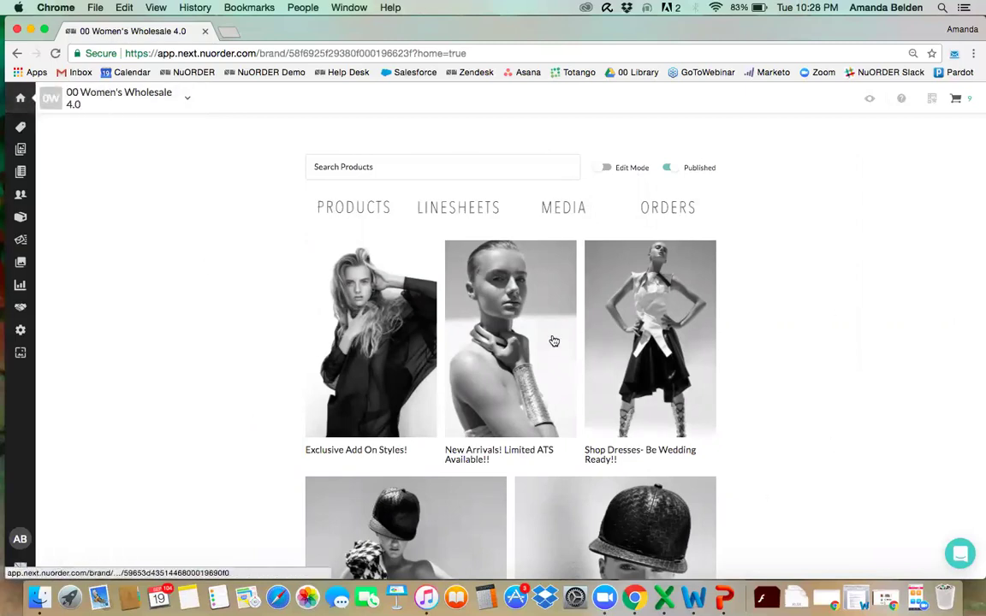
# Scroll through the brand home page to review its tiles.
pyautogui.scroll(-4, 552, 341)
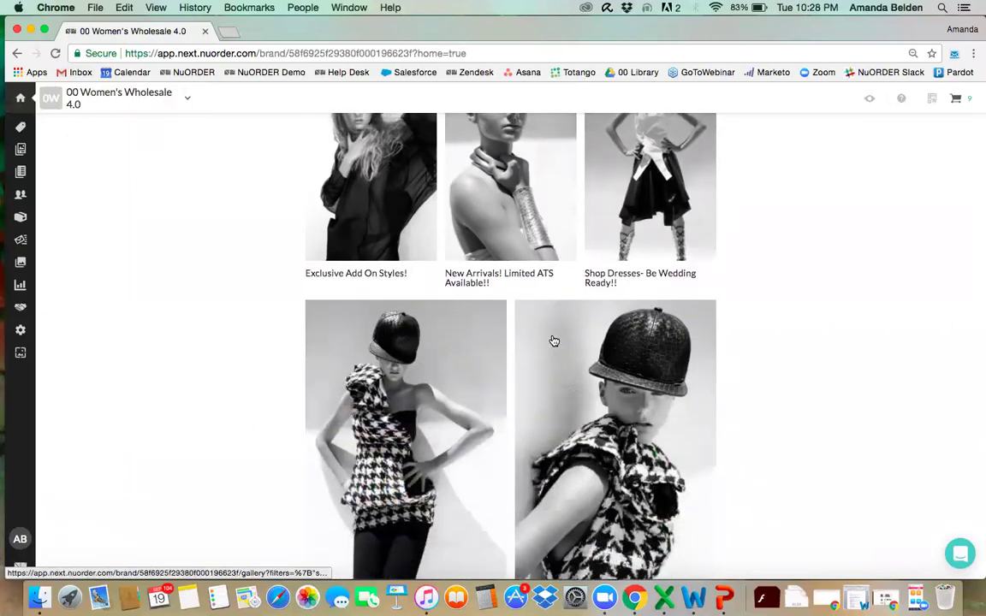
pyautogui.moveTo(29, 334)
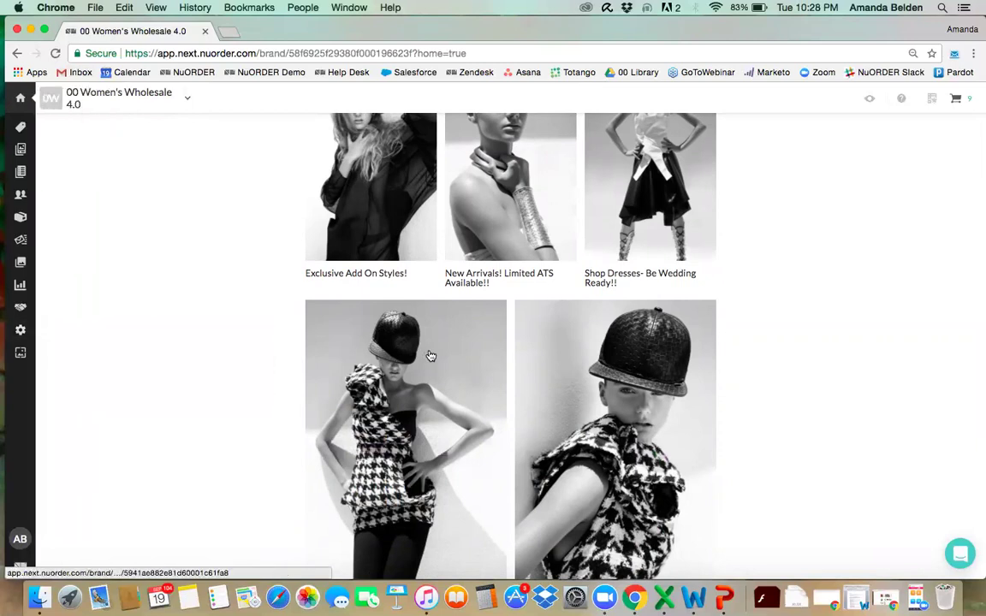
pyautogui.scroll(3, 430, 355)
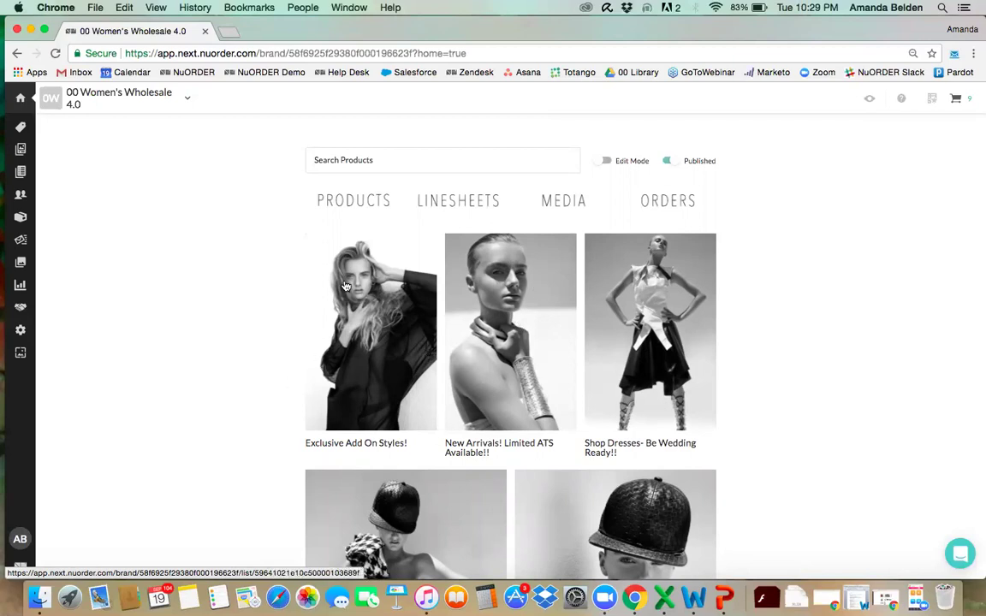
pyautogui.scroll(-1, 346, 286)
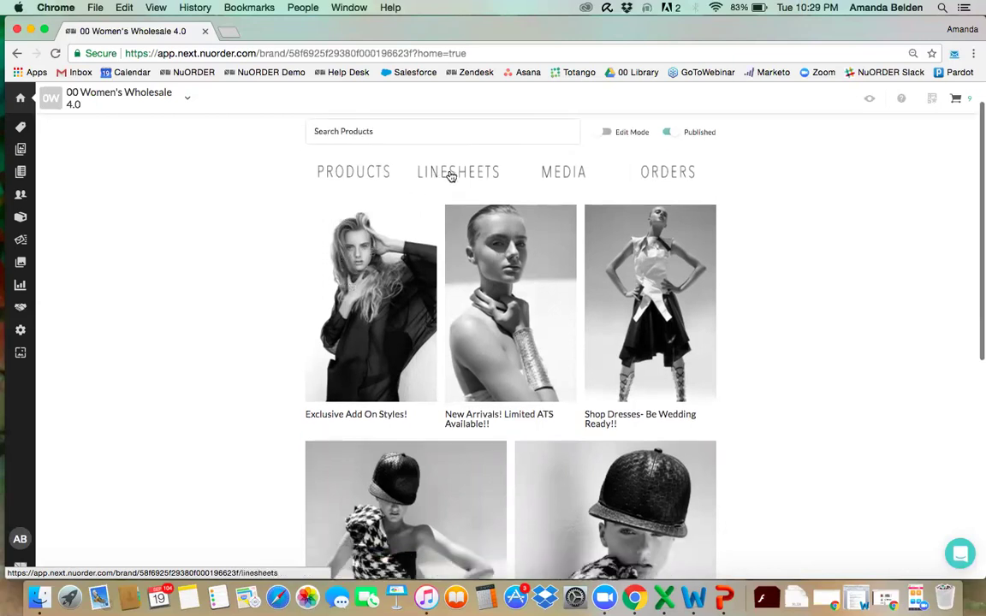
pyautogui.scroll(-4, 662, 186)
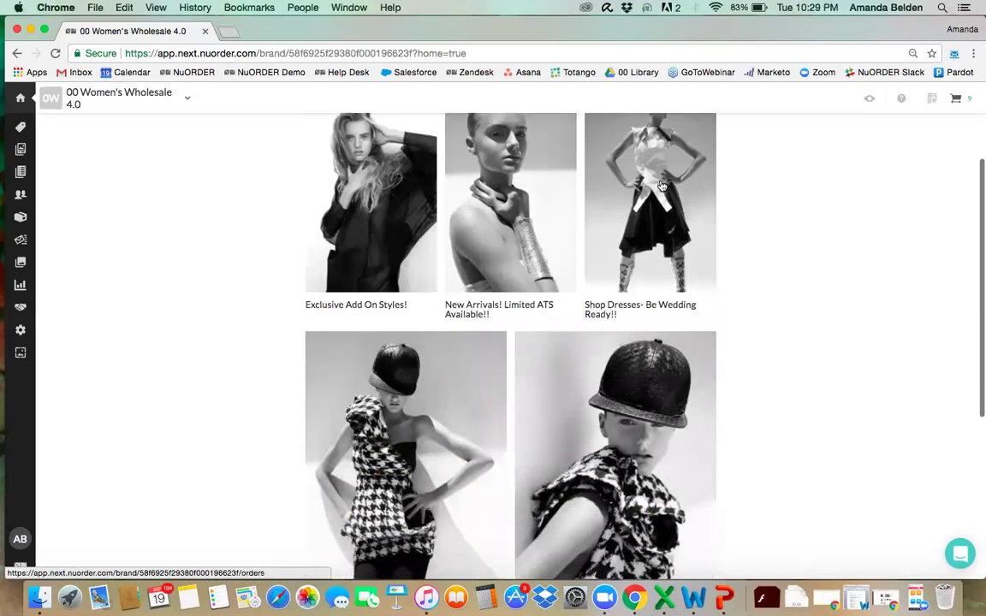
pyautogui.scroll(-3, 567, 261)
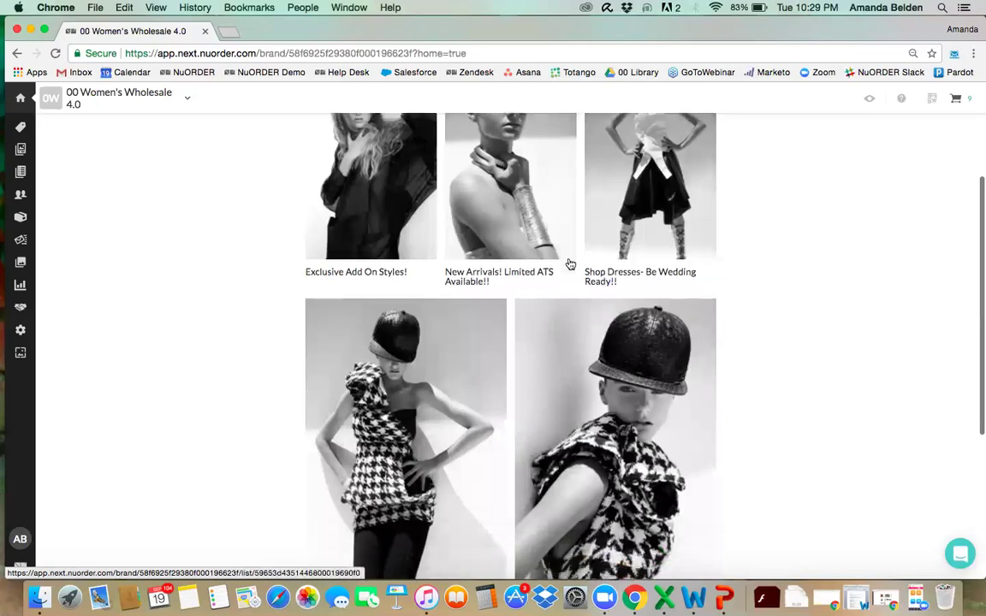
pyautogui.scroll(-4, 401, 259)
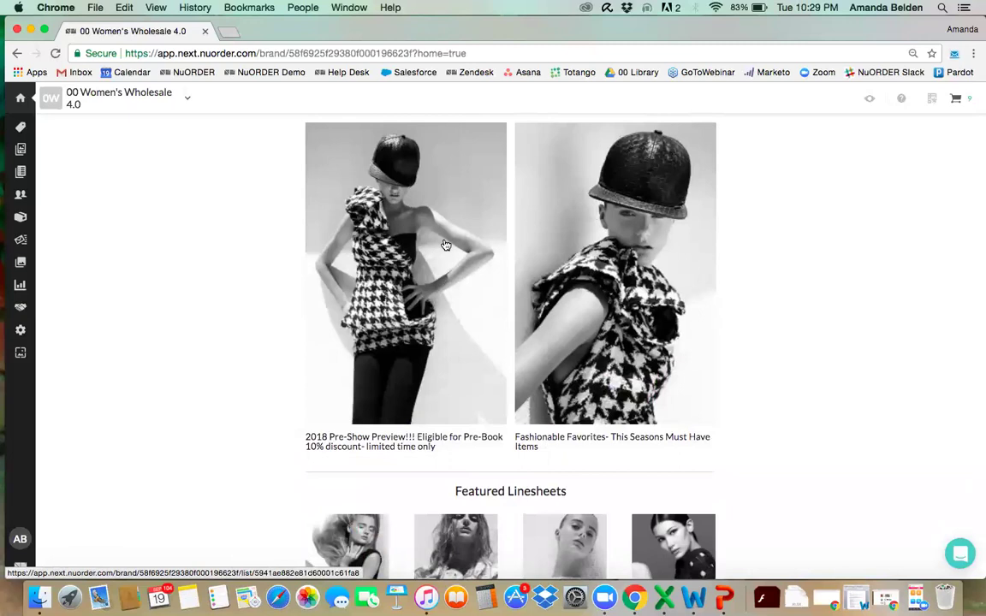
pyautogui.scroll(7, 445, 245)
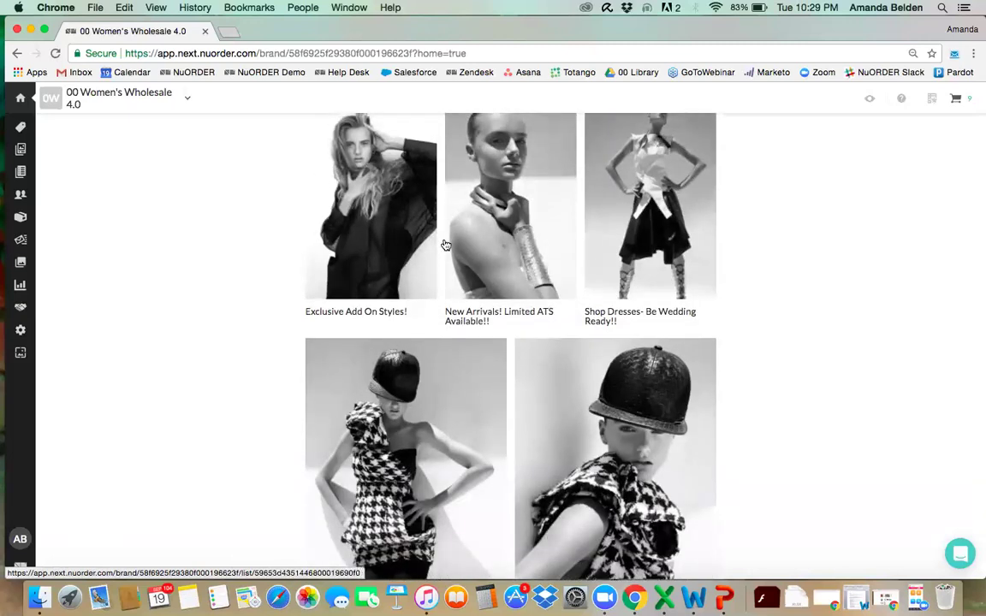
pyautogui.scroll(5, 446, 245)
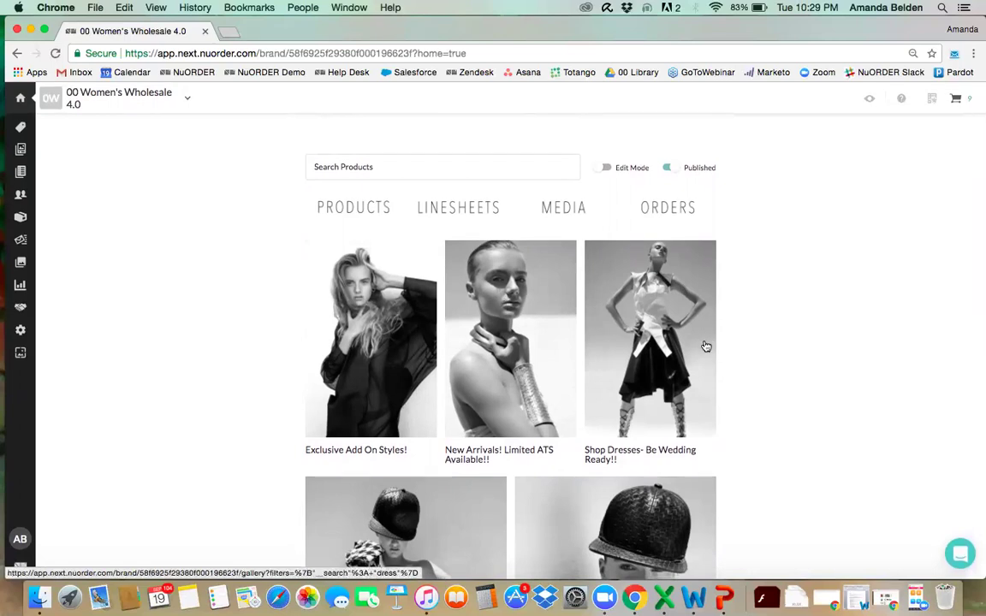
pyautogui.scroll(-3, 706, 346)
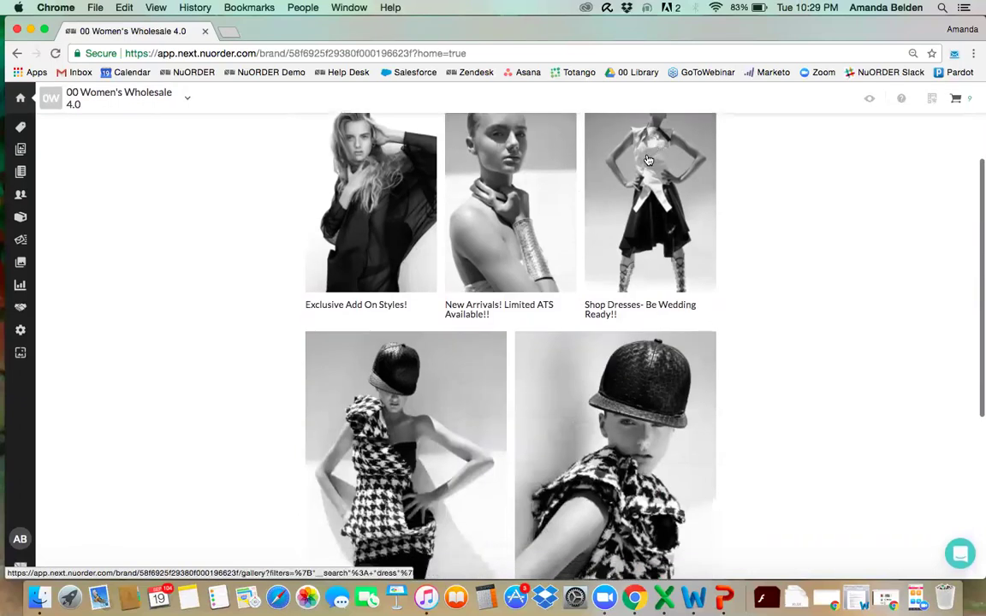
pyautogui.scroll(1, 647, 214)
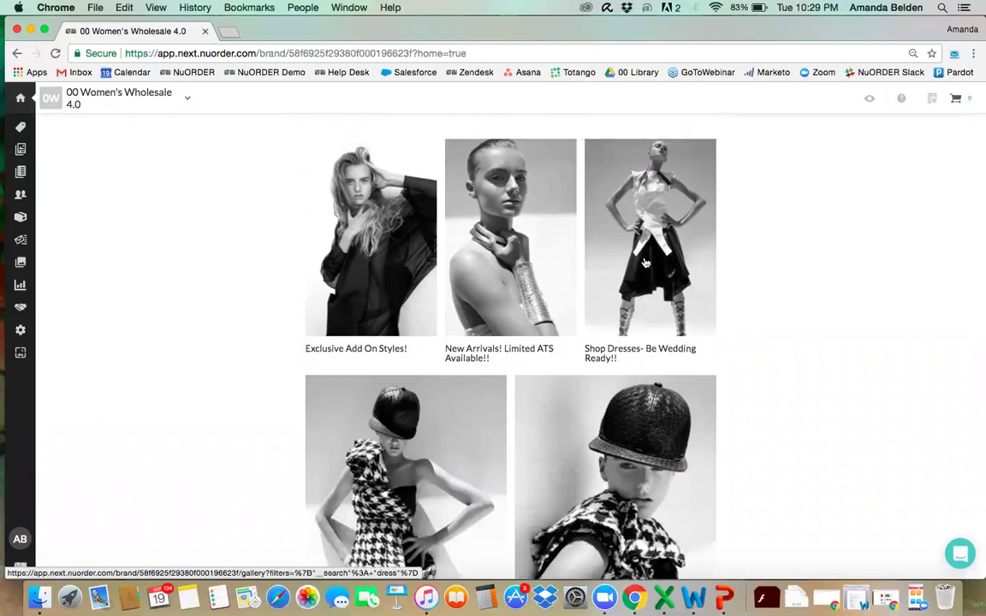
pyautogui.scroll(2, 646, 262)
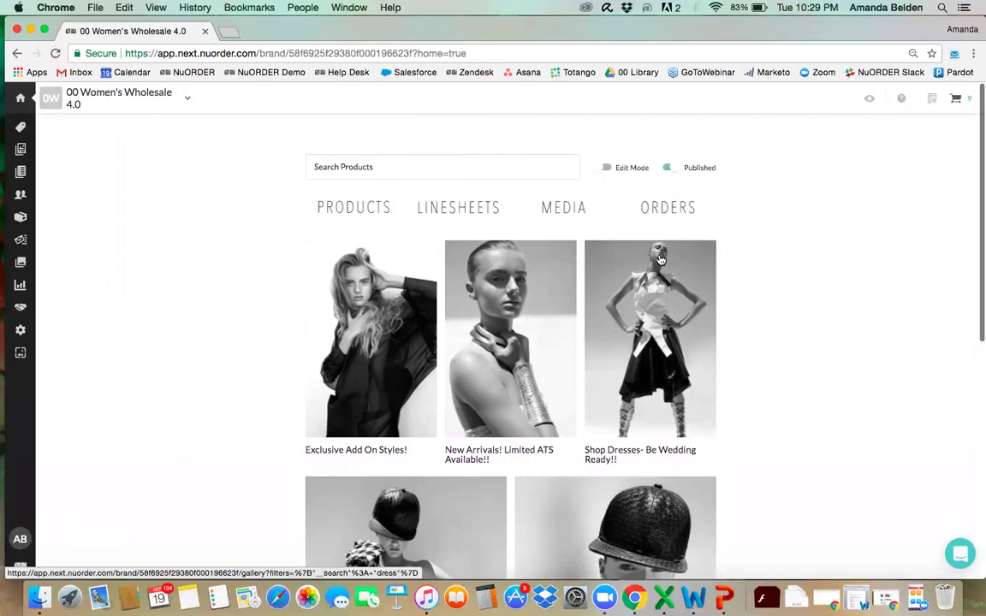
pyautogui.scroll(-3, 659, 261)
pyautogui.scroll(2, 660, 259)
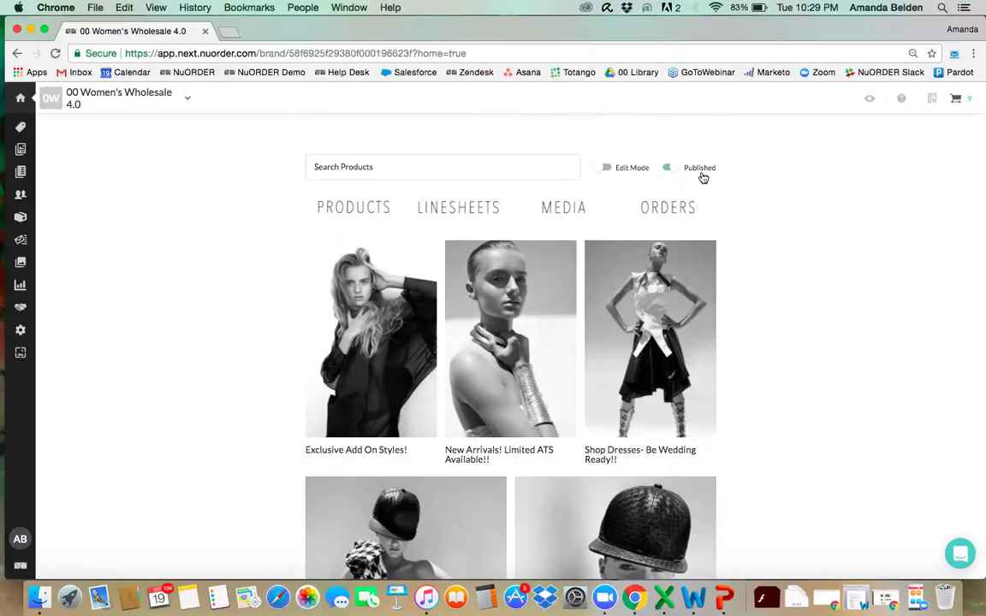
# Turn on Edit Mode and open the Shop Dresses tile's settings.
pyautogui.click(601, 167)
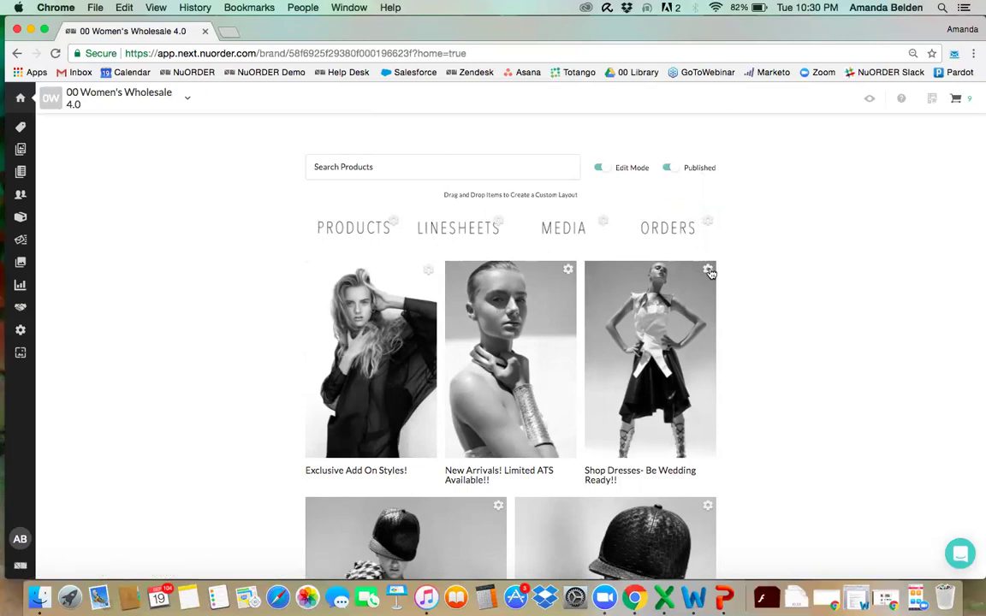
pyautogui.scroll(-2, 709, 272)
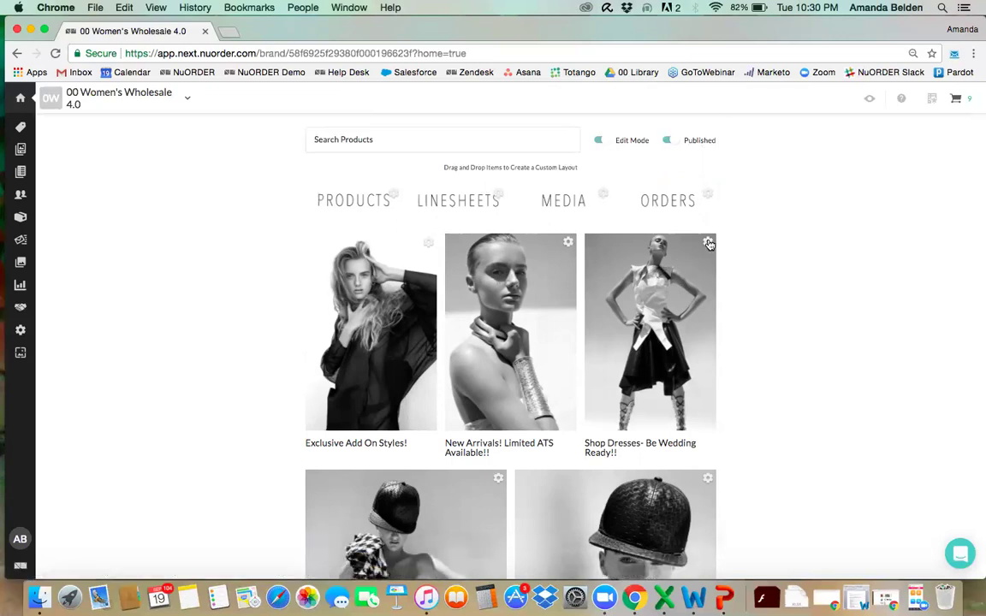
pyautogui.click(708, 242)
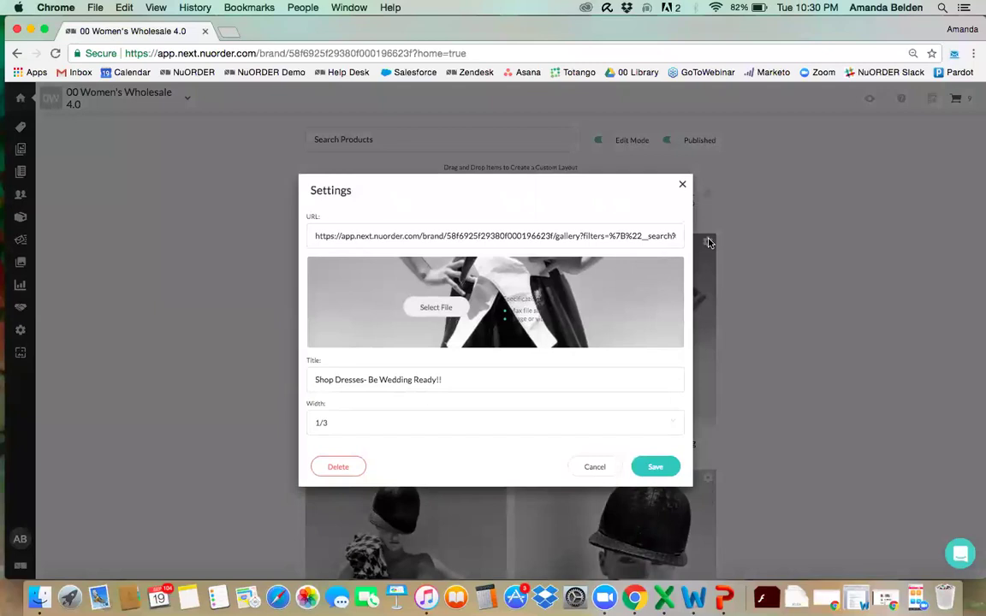
# Select the tile's title, keep its width at 1/3, and close Settings without saving.
pyautogui.moveTo(443, 379); pyautogui.dragTo(297, 379)
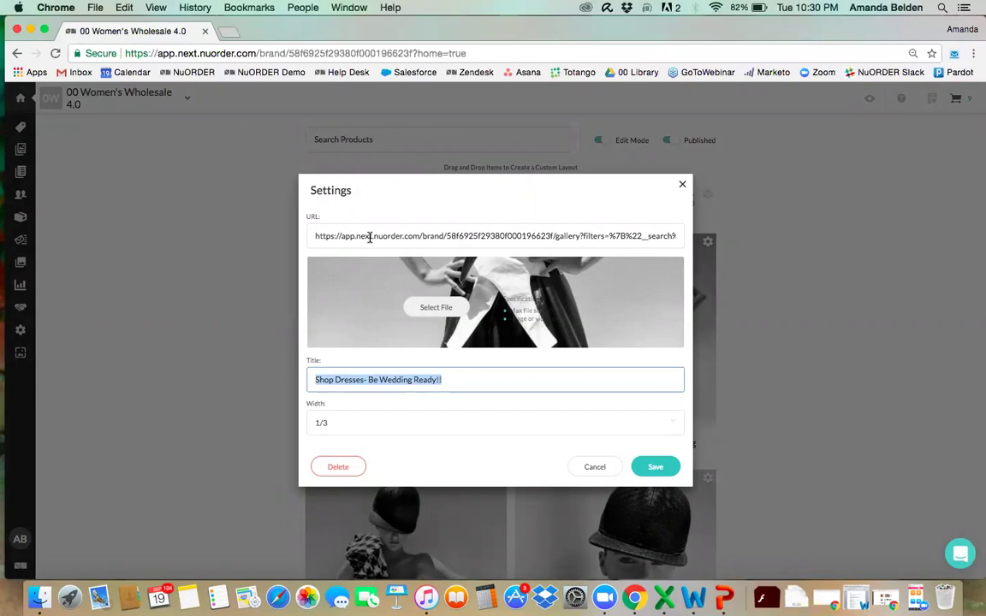
pyautogui.click(349, 425)
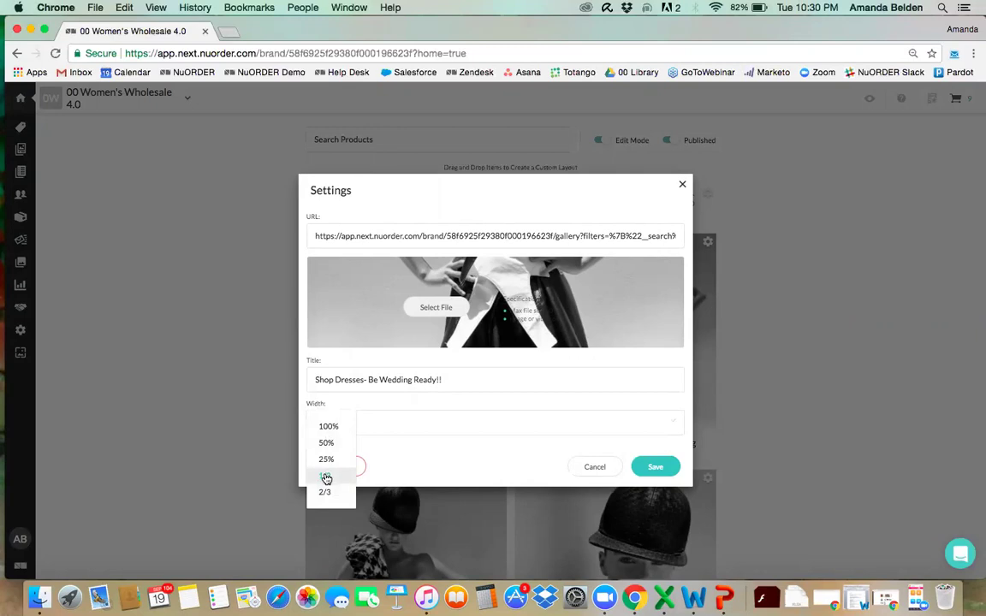
pyautogui.press('Return')
pyautogui.click(682, 185)
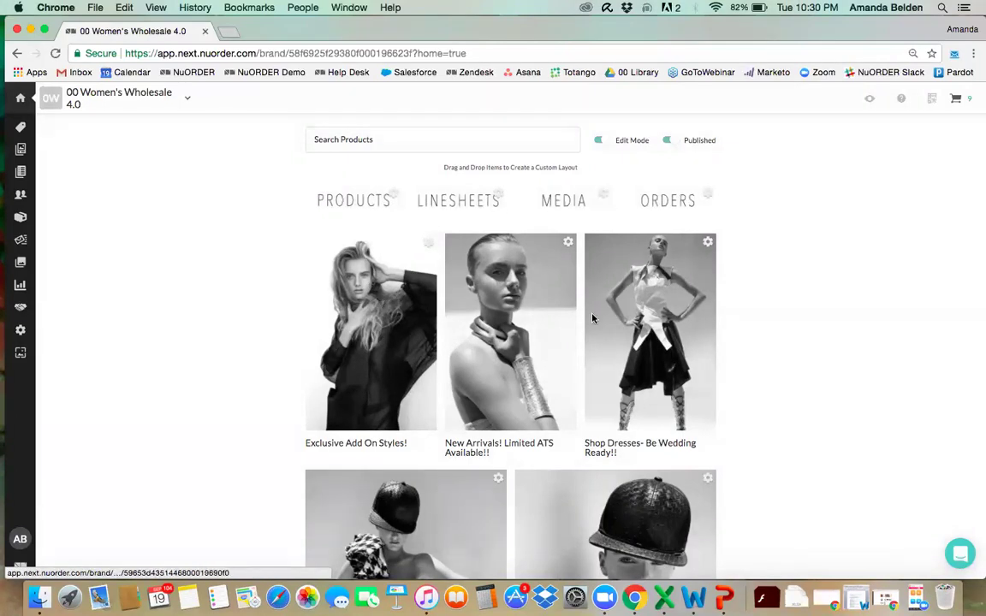
# Scroll below the home page tiles and start a new widget with Add Widget.
pyautogui.scroll(-3, 614, 317)
pyautogui.scroll(-4, 613, 316)
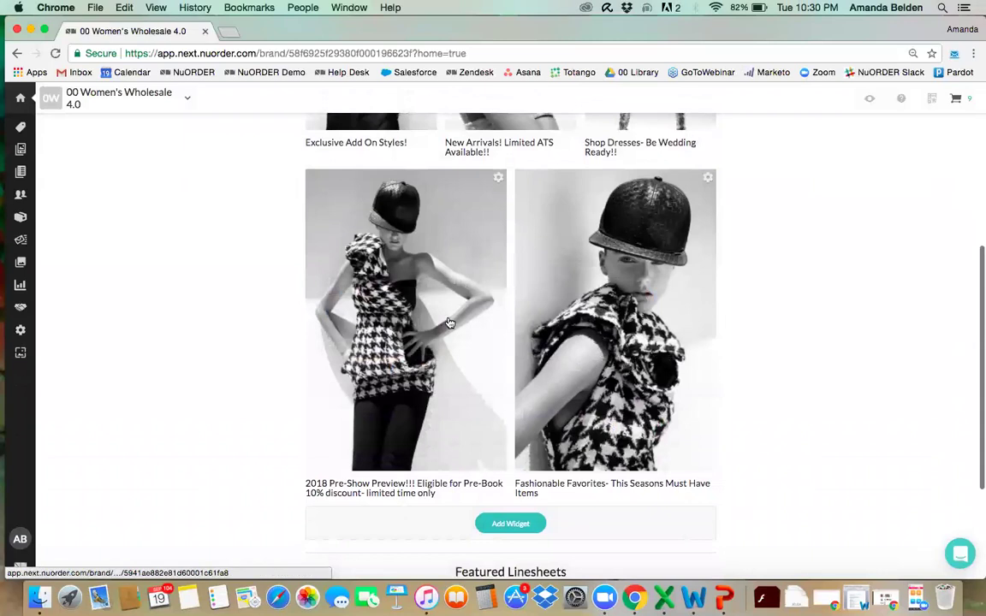
pyautogui.scroll(7, 505, 304)
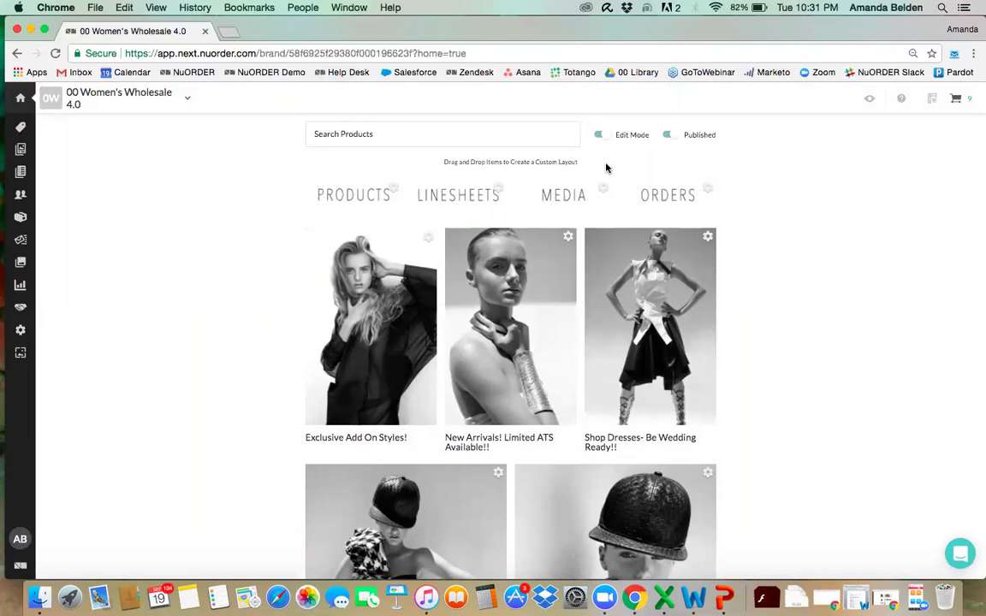
pyautogui.scroll(-5, 692, 203)
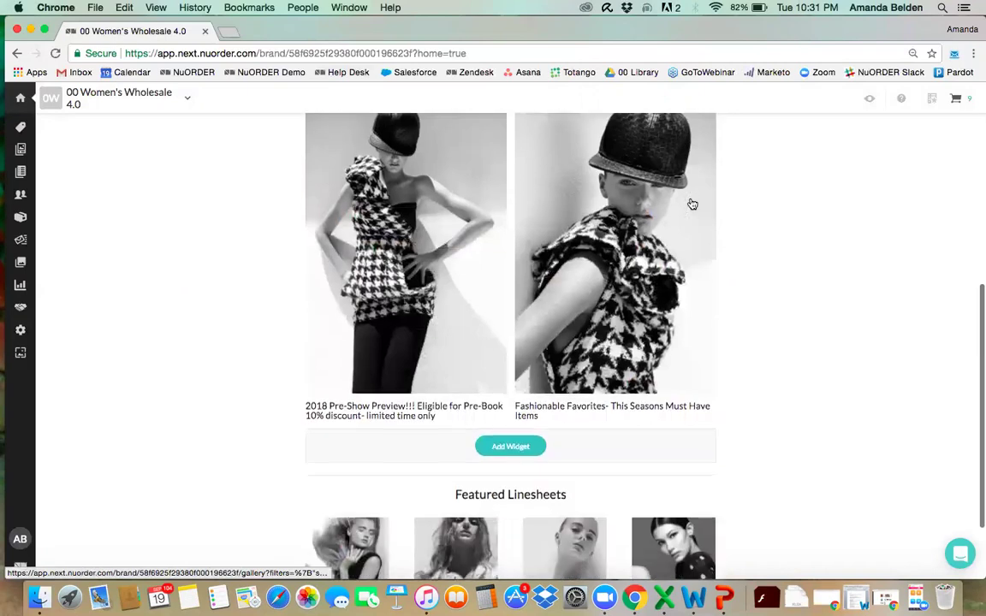
pyautogui.click(510, 445)
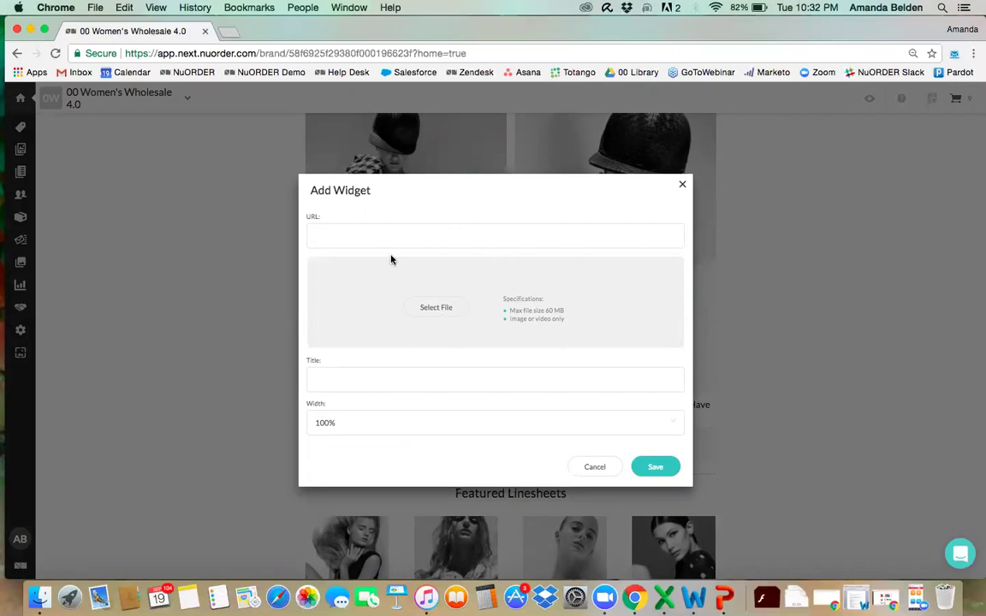
pyautogui.click(361, 237)
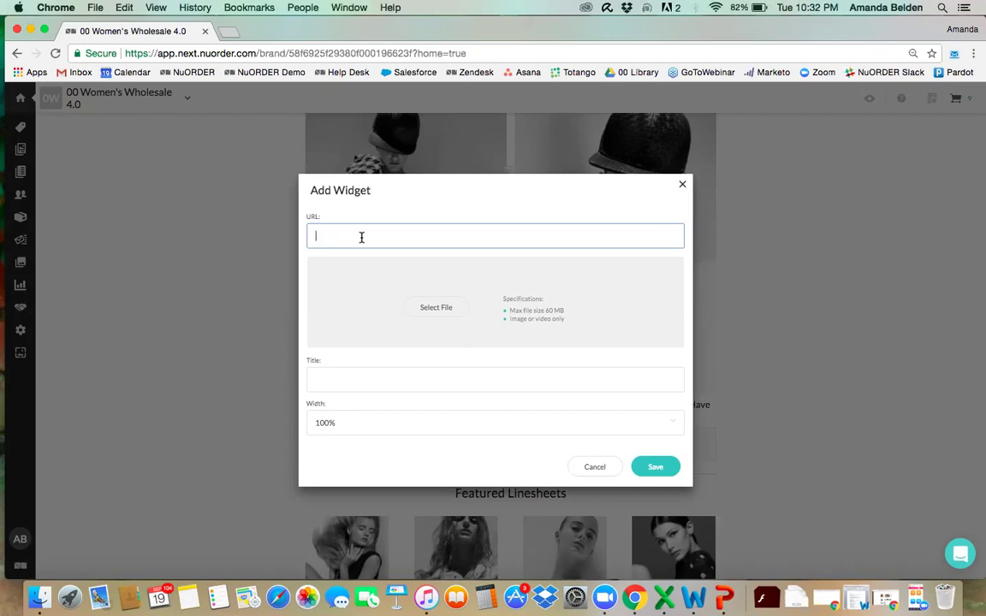
pyautogui.click(682, 184)
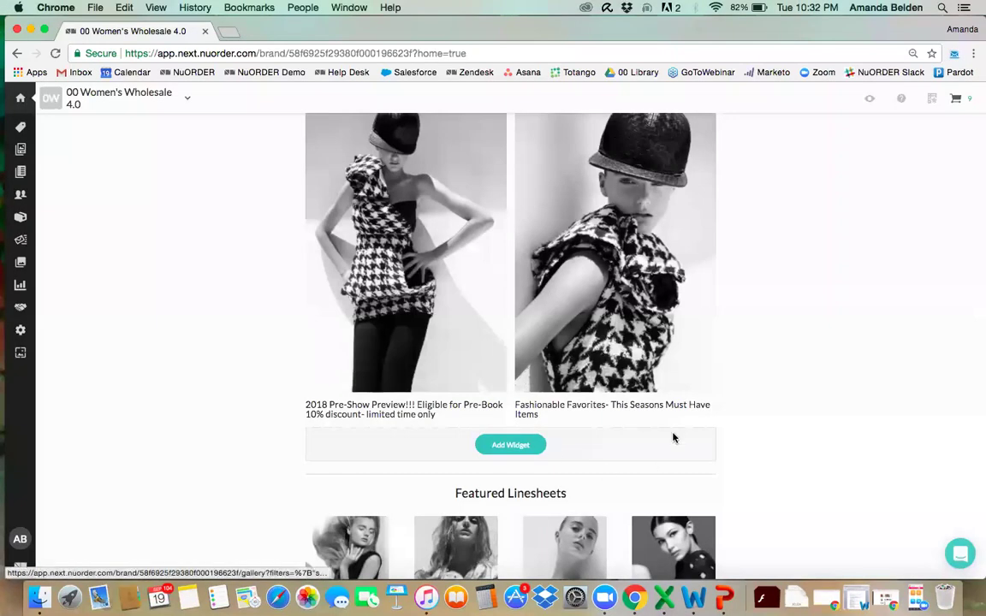
# Switch Edit Mode off and scroll down to the Featured Linesheets section.
pyautogui.scroll(2, 557, 375)
pyautogui.scroll(5, 557, 375)
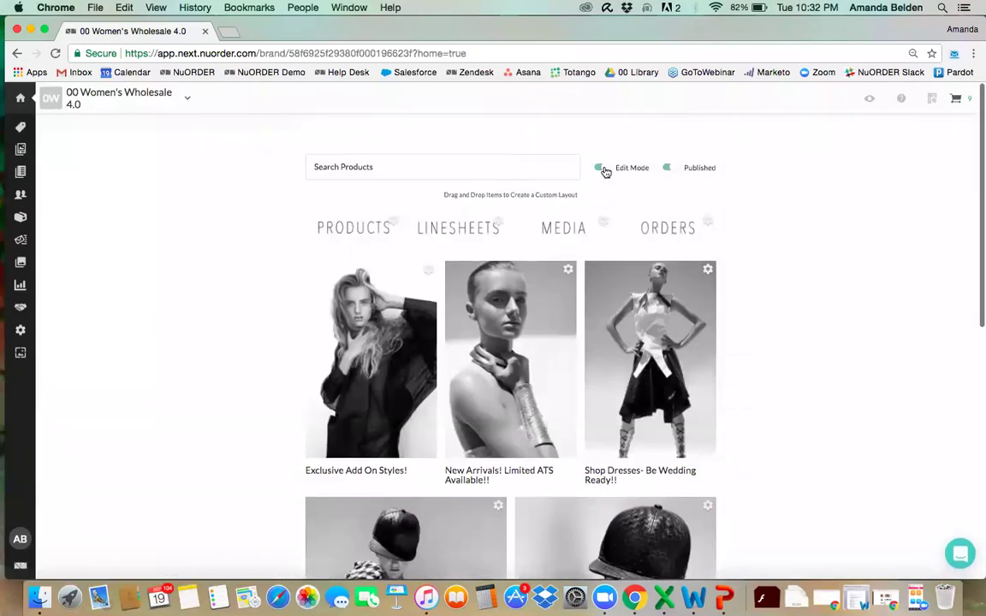
pyautogui.click(602, 168)
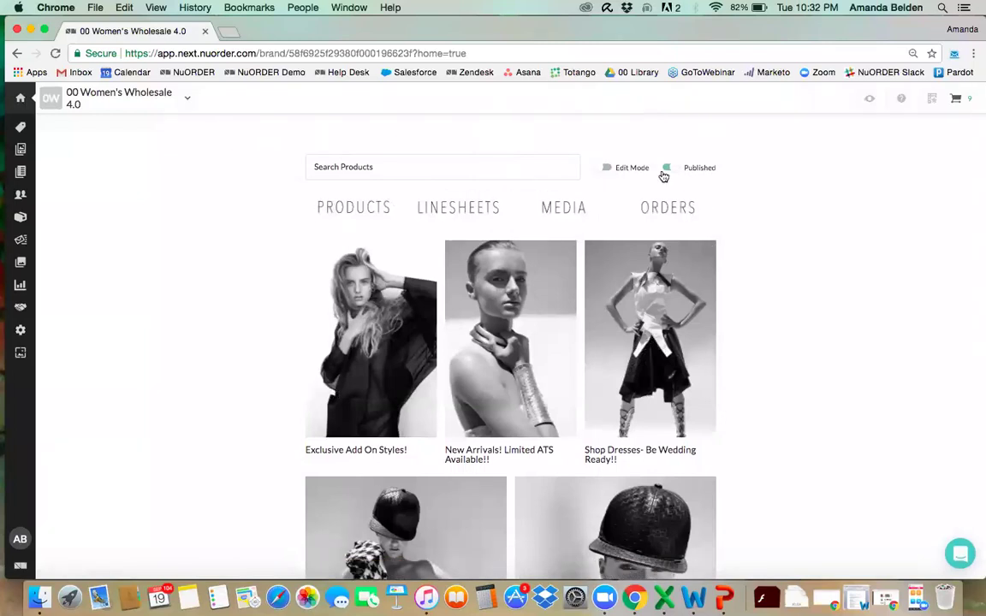
pyautogui.scroll(-10, 663, 175)
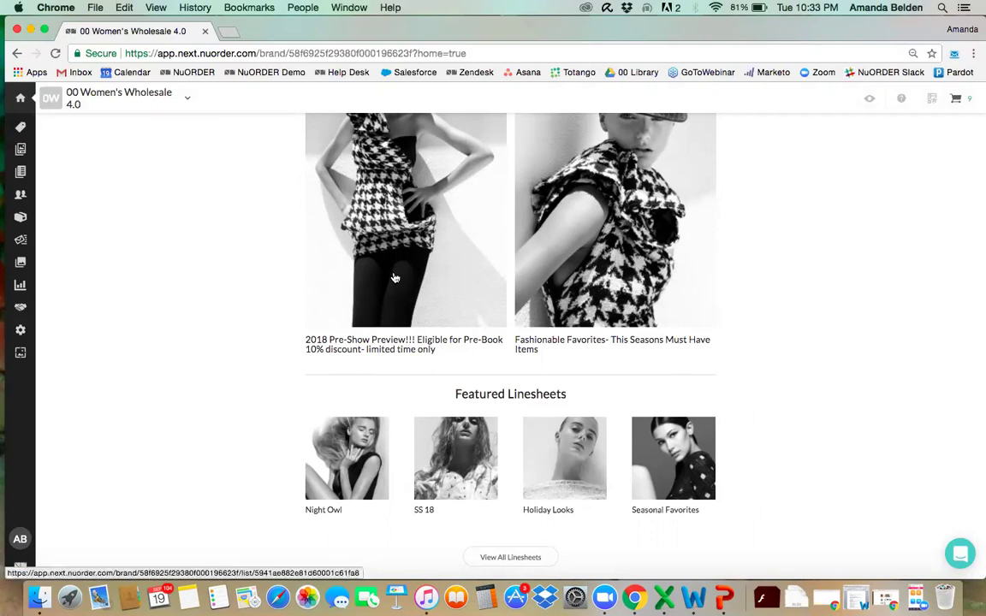
pyautogui.moveTo(50, 158)
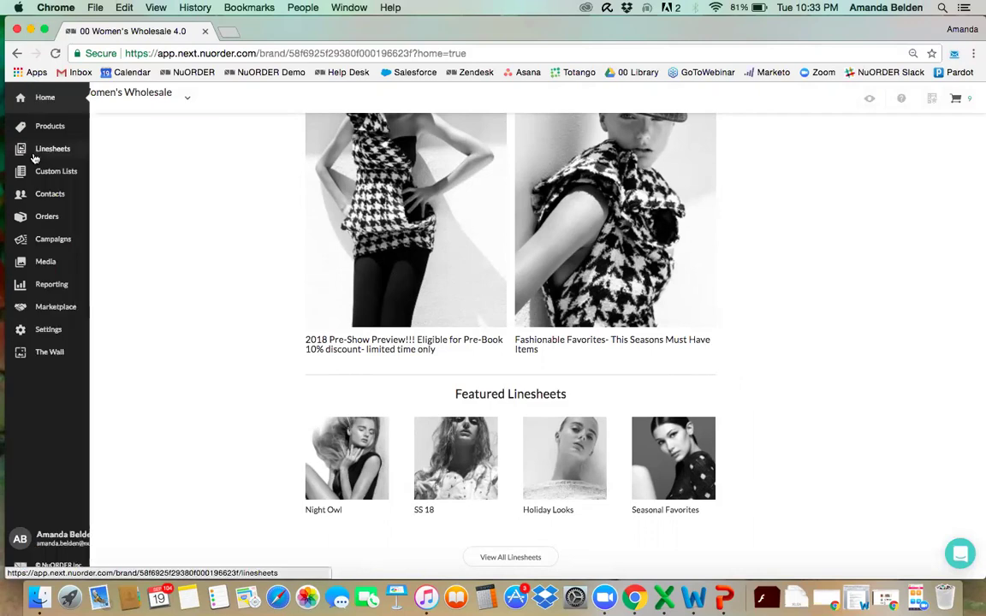
pyautogui.scroll(5, 415, 282)
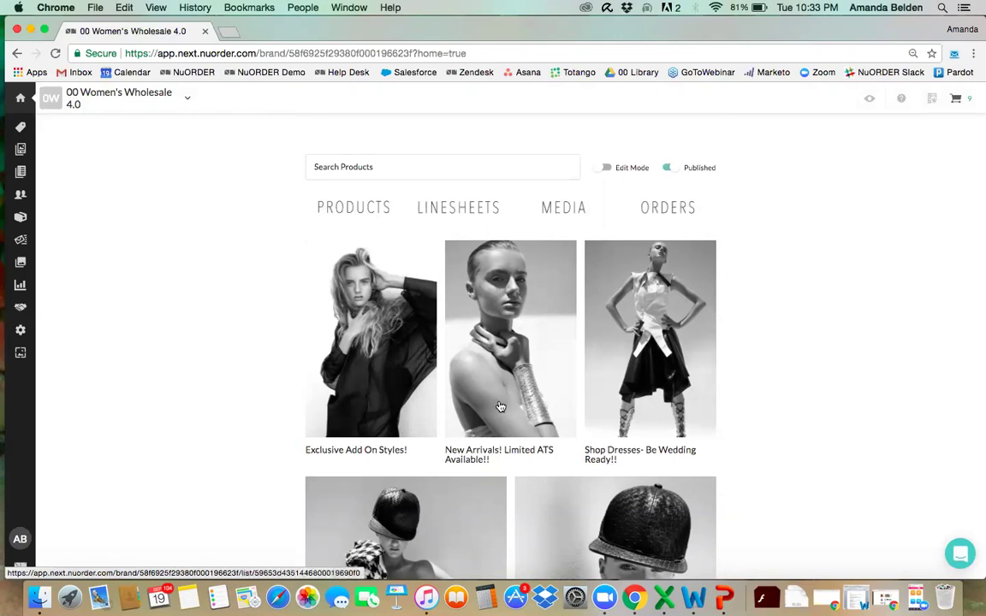
pyautogui.scroll(-8, 501, 407)
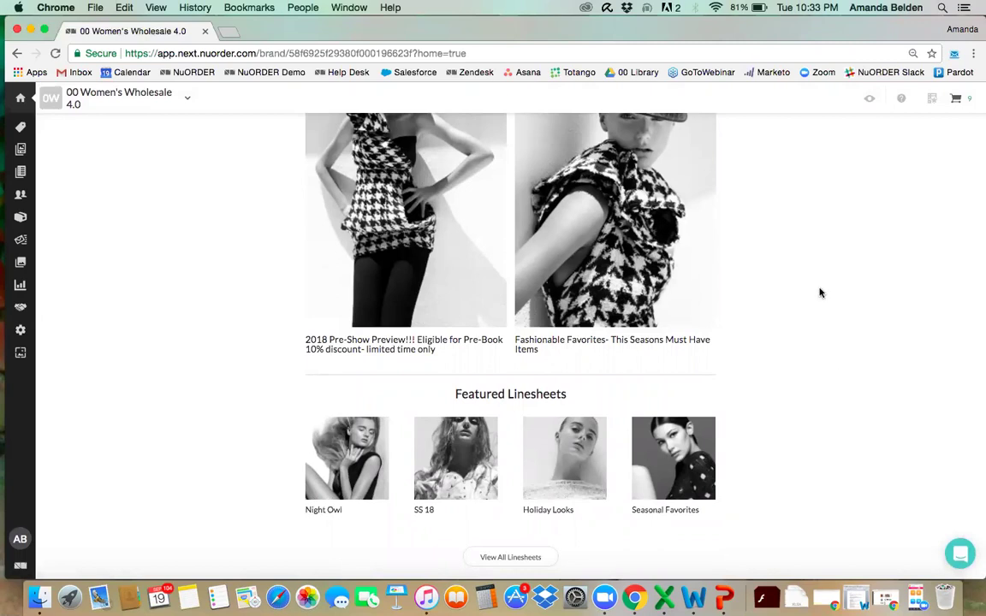
pyautogui.scroll(8, 819, 291)
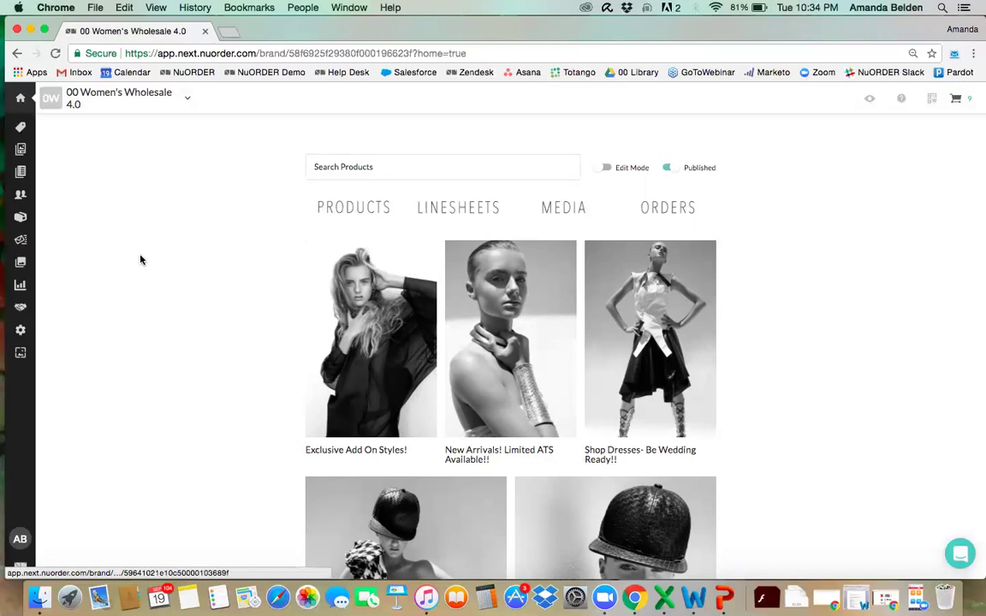
# Open Brand Admin from the sidebar's Settings flyout.
pyautogui.moveTo(30, 332)
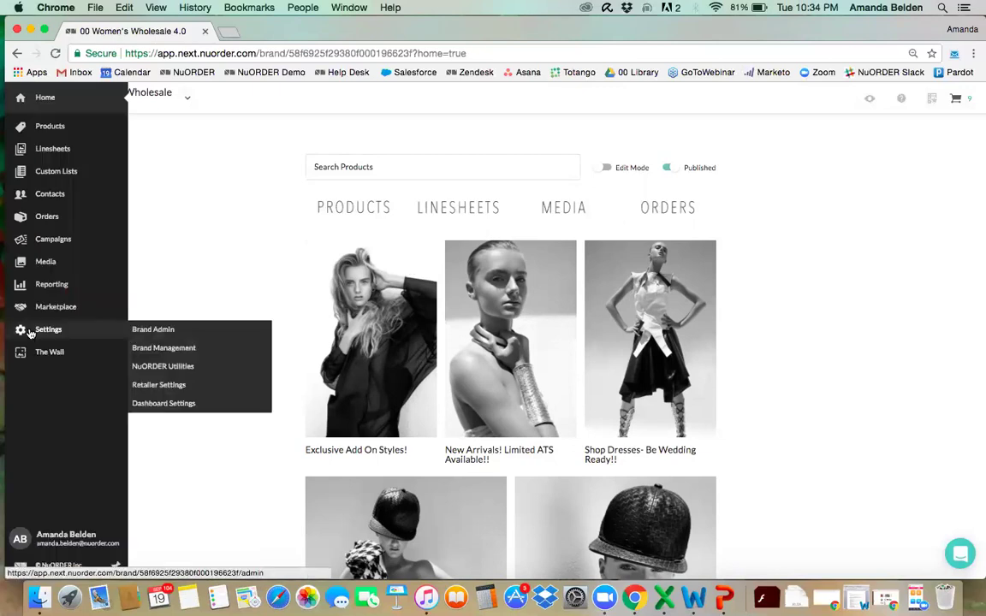
pyautogui.click(150, 328)
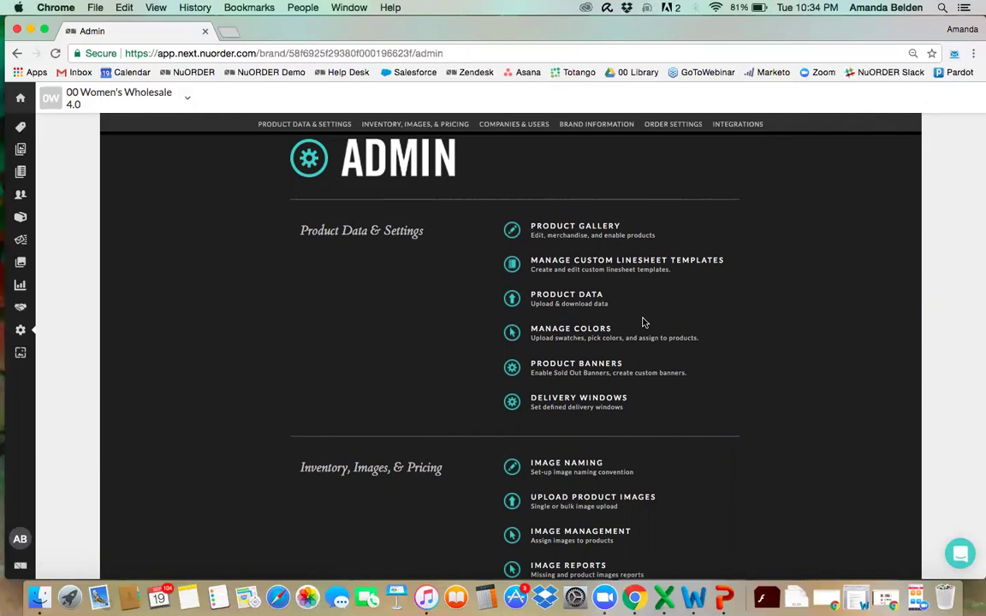
# Go to Brand Information and open Manage Media.
pyautogui.click(599, 126)
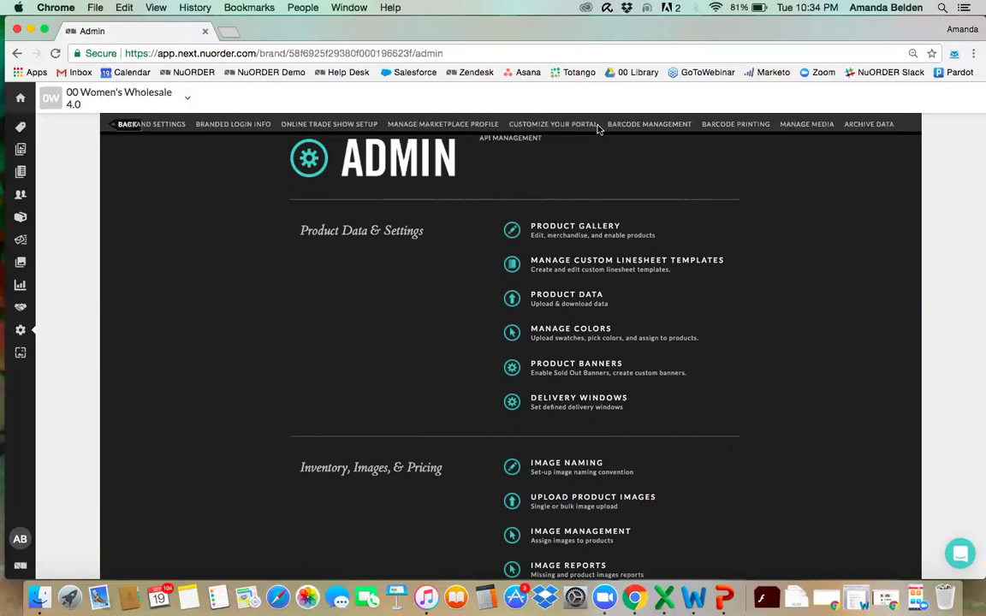
pyautogui.click(816, 133)
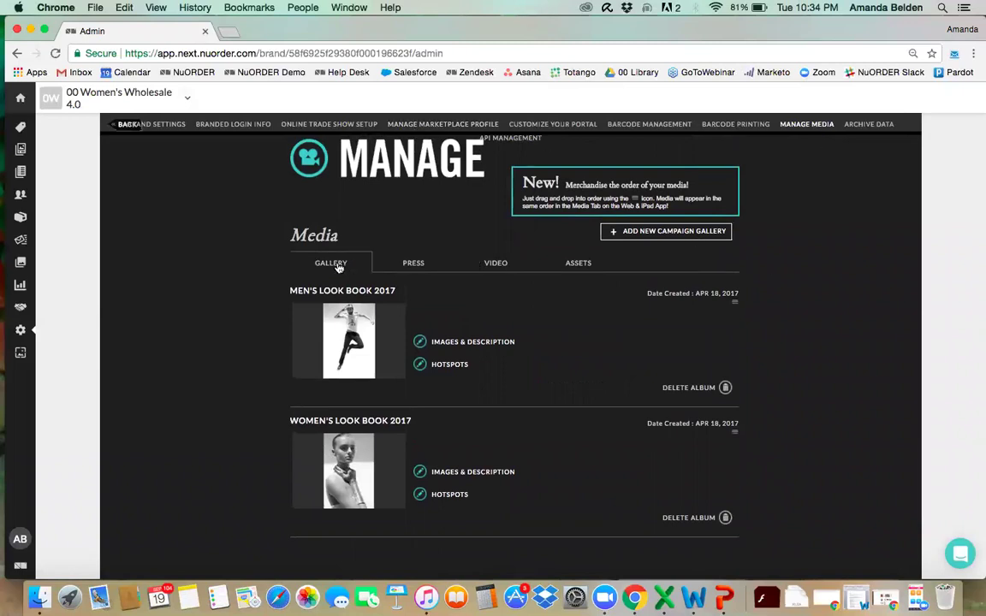
pyautogui.click(413, 264)
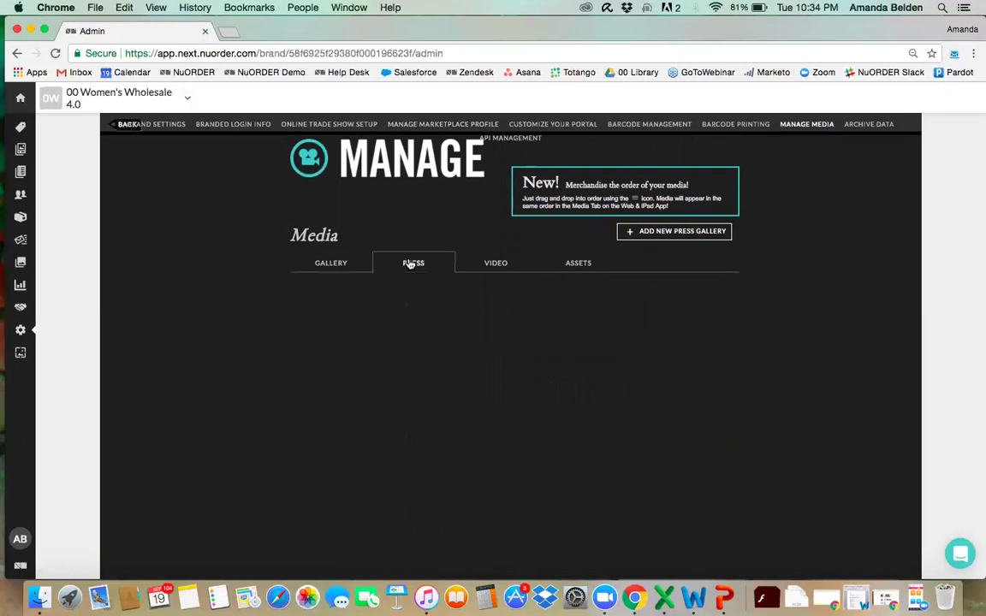
pyautogui.click(493, 266)
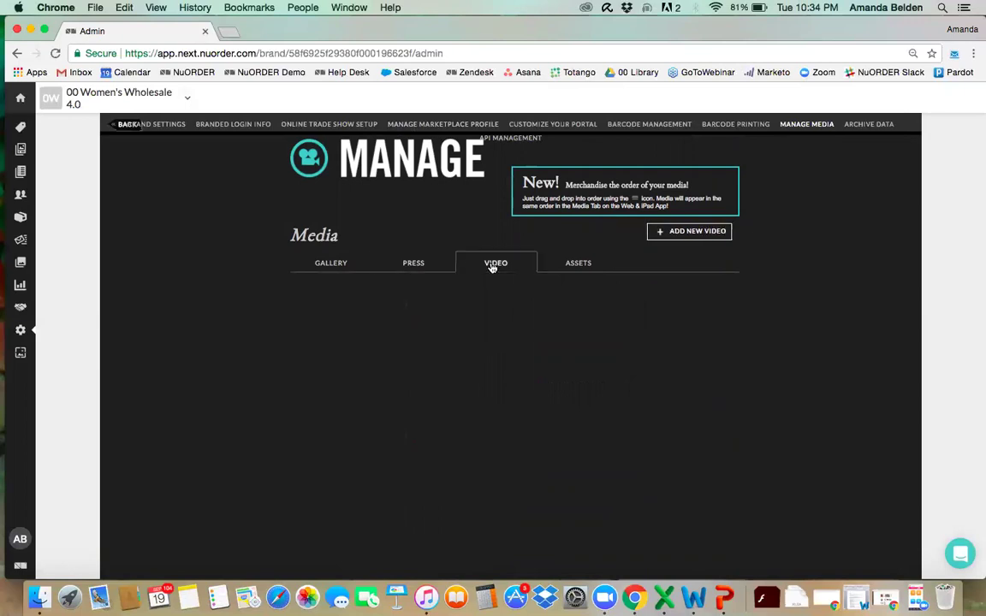
pyautogui.click(572, 271)
pyautogui.click(312, 268)
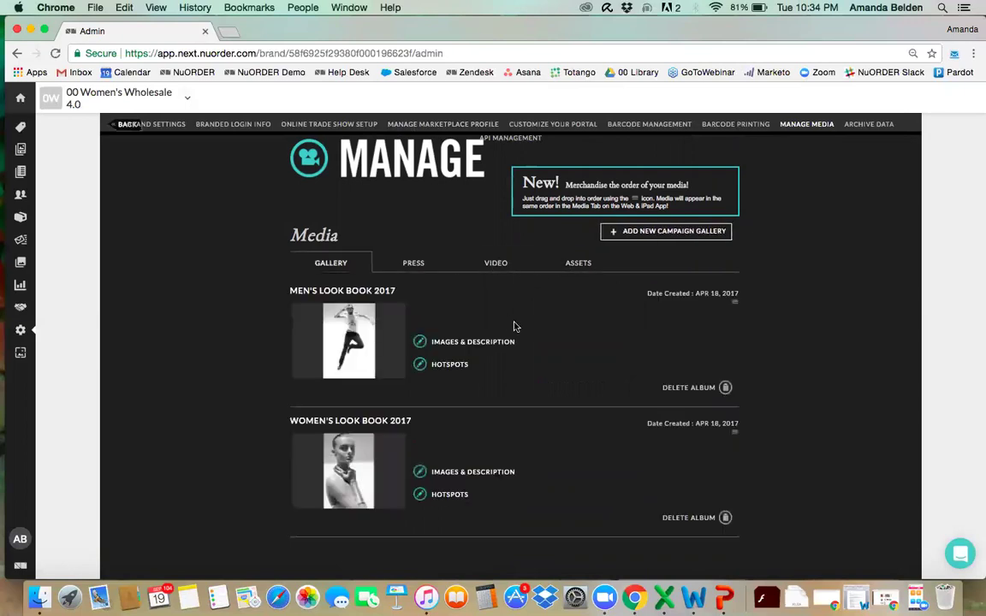
pyautogui.scroll(-2, 514, 326)
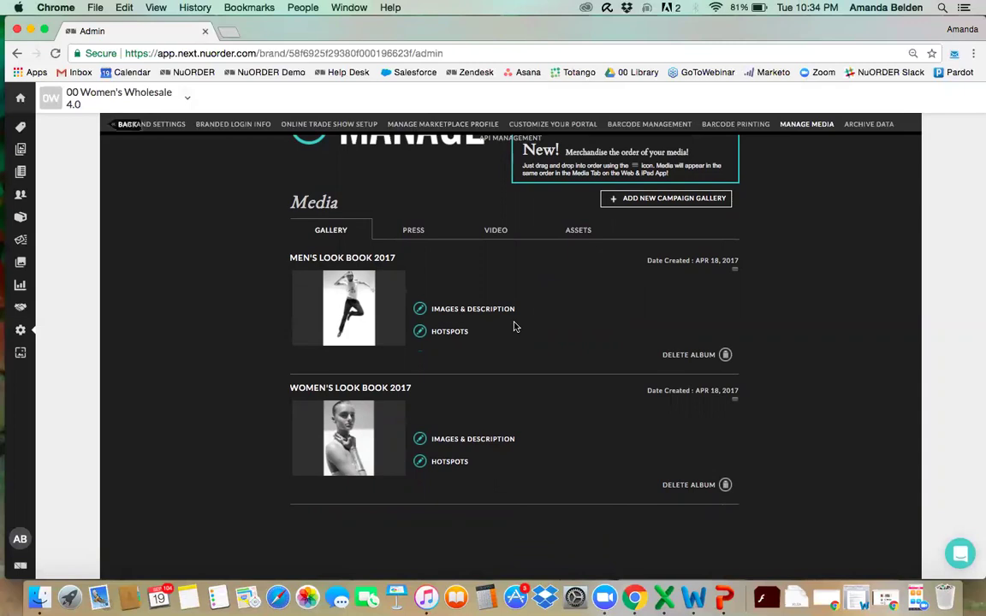
pyautogui.click(707, 202)
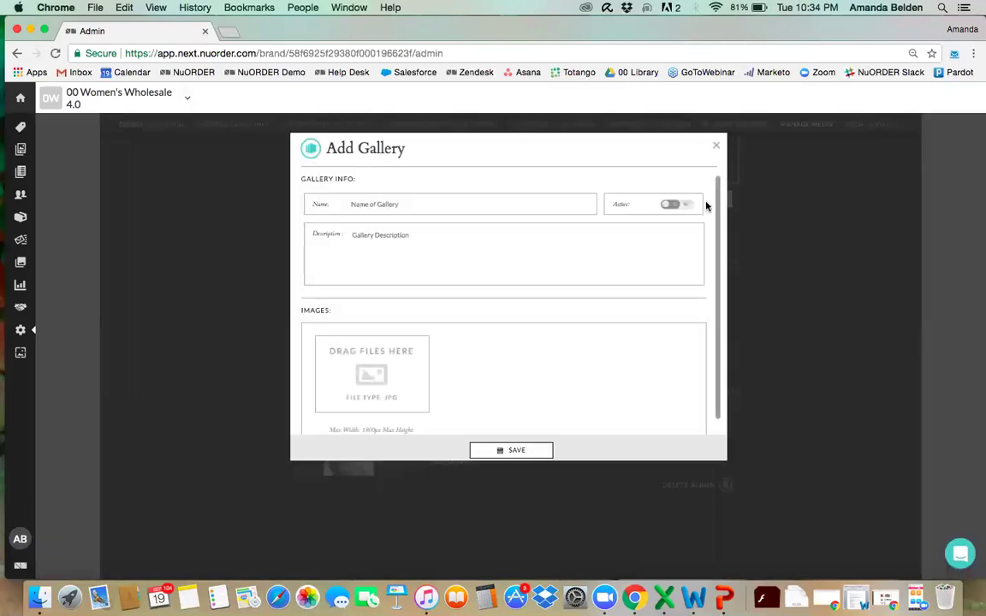
pyautogui.click(434, 202)
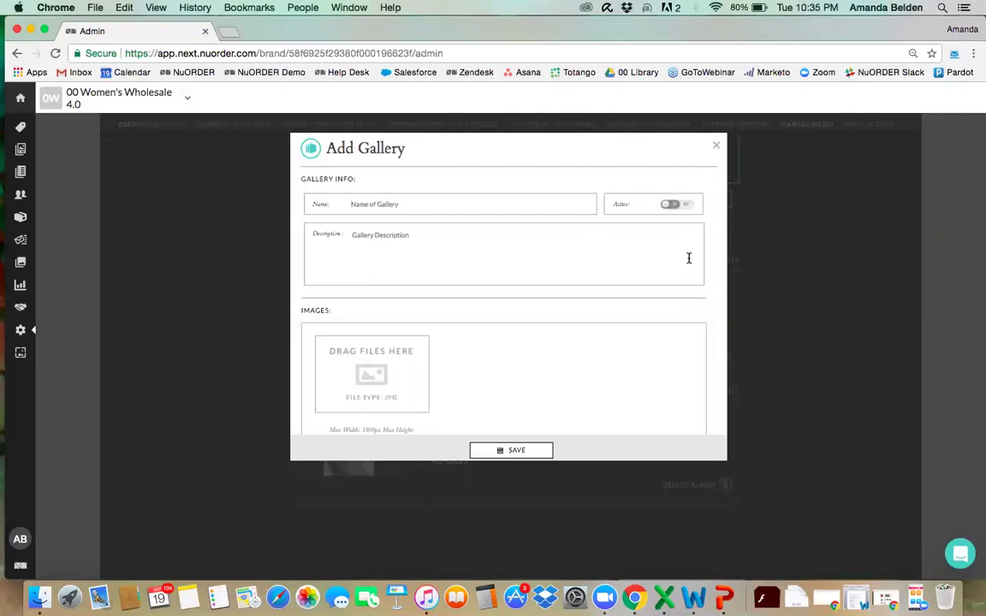
pyautogui.click(480, 243)
pyautogui.scroll(-2, 480, 243)
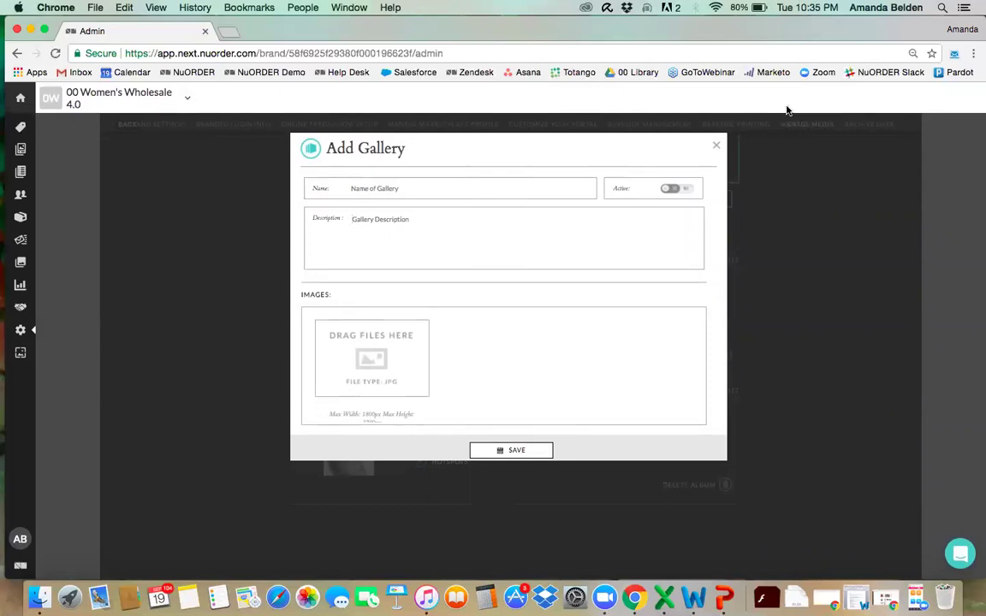
pyautogui.click(715, 150)
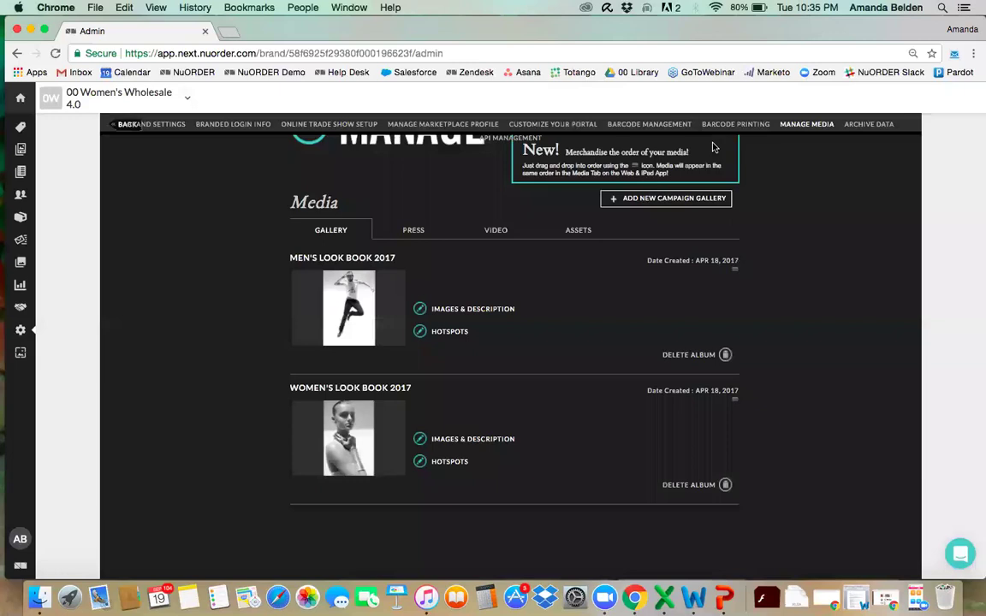
# Open hotspots for Men's Look Book 2017, check the existing one, and search 'trou'.
pyautogui.click(423, 336)
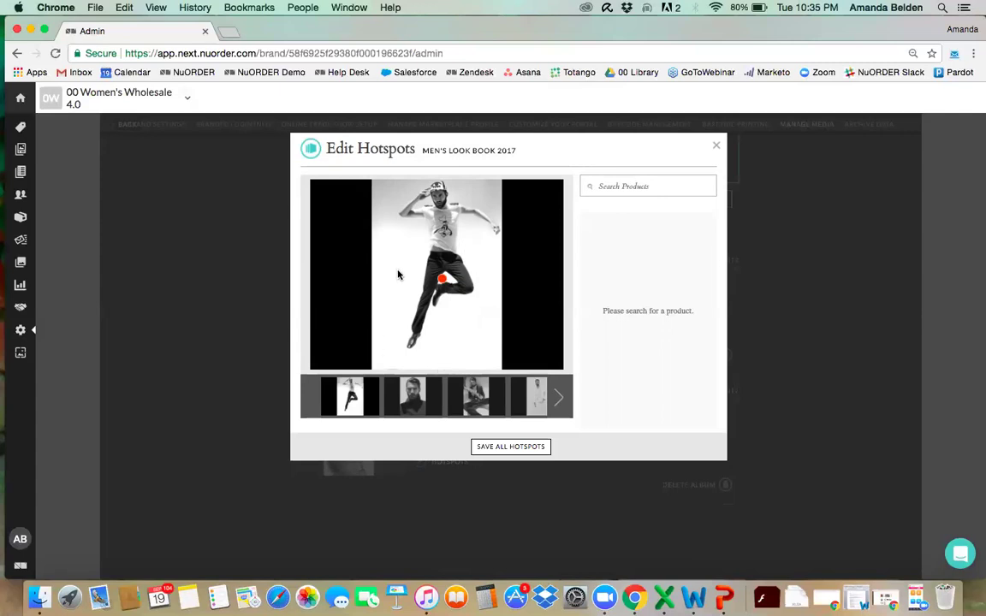
pyautogui.click(441, 286)
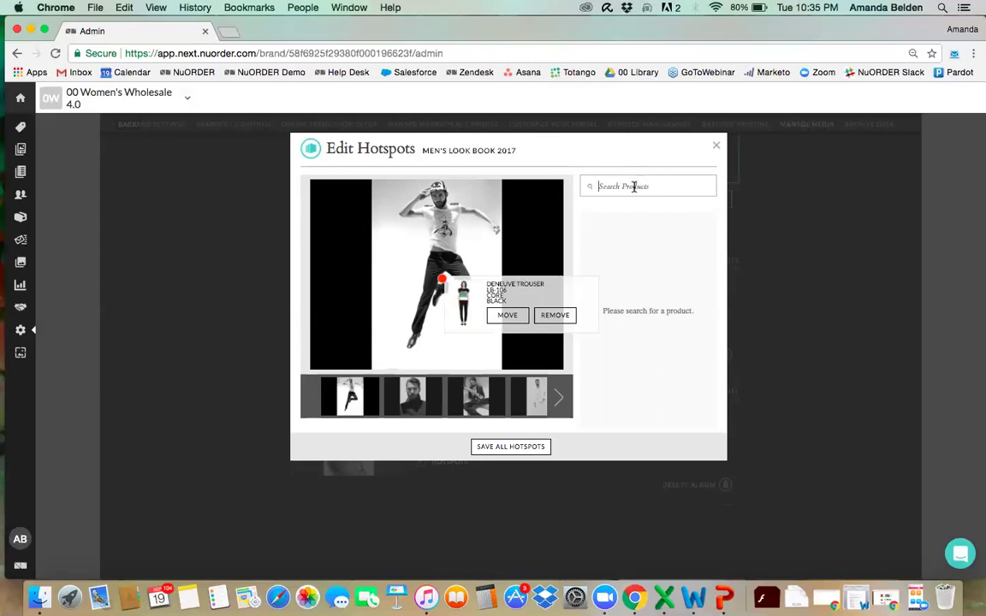
pyautogui.write('pant')
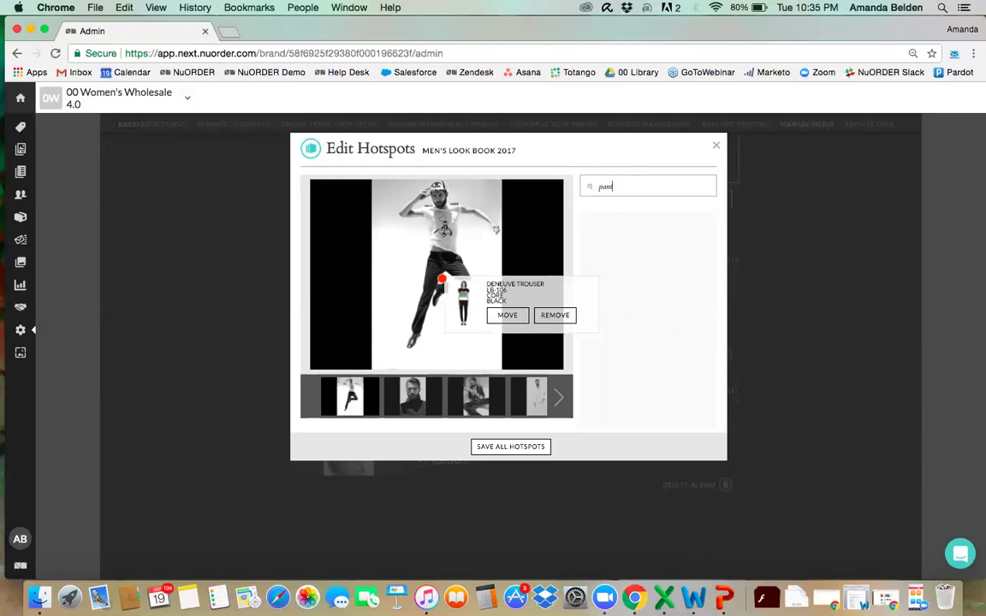
pyautogui.press('BackSpace')
pyautogui.press('BackSpace')
pyautogui.press('BackSpace')
pyautogui.press('BackSpace')
pyautogui.write('trou')
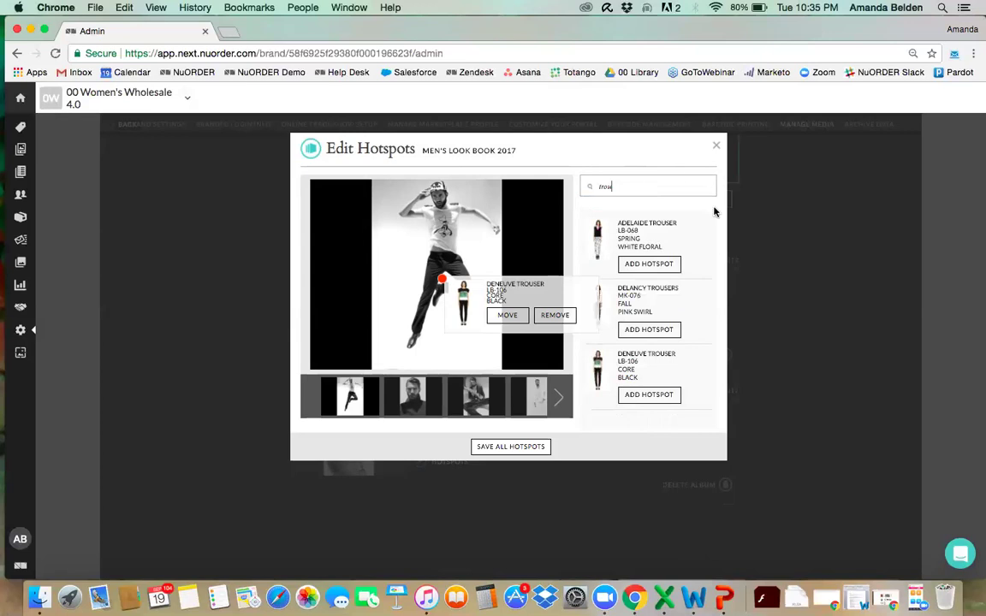
# Add an Adelaide Trouser hotspot on the torso and save all hotspots.
pyautogui.click(667, 272)
pyautogui.click(432, 247)
pyautogui.click(530, 452)
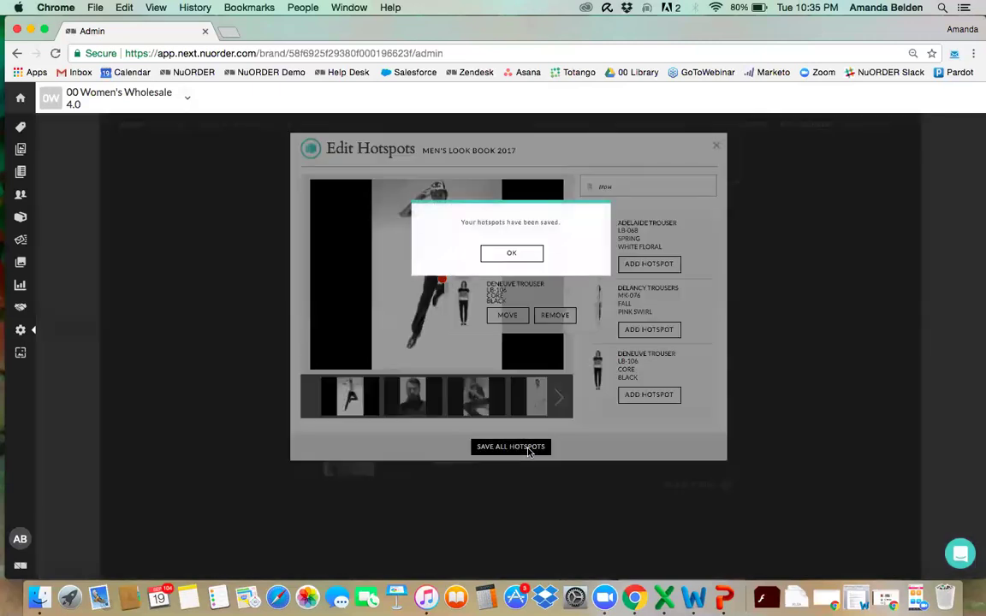
pyautogui.click(511, 253)
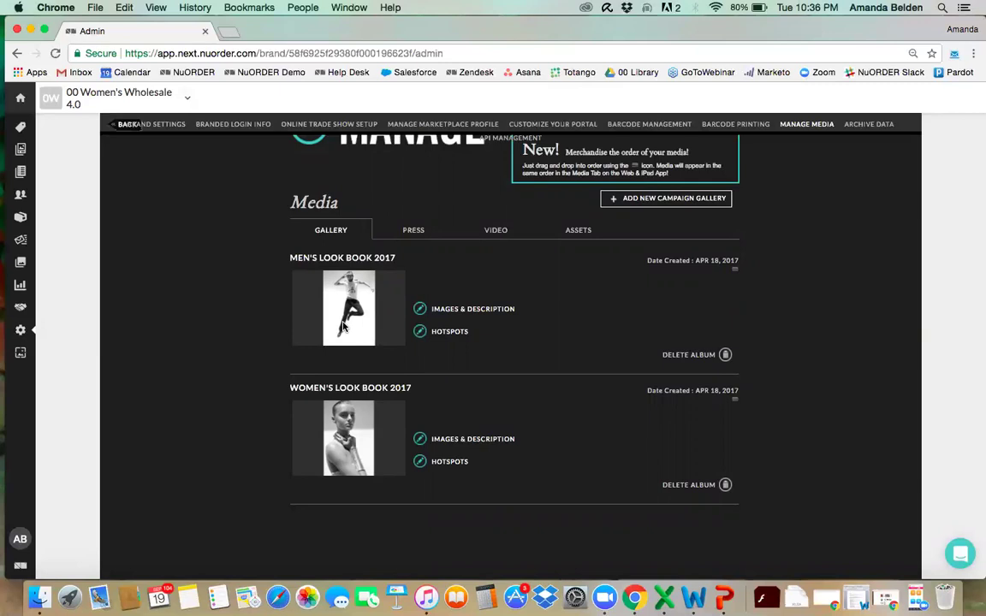
# Try a new press album with Active on, close it unsaved, then show the Video section.
pyautogui.click(415, 228)
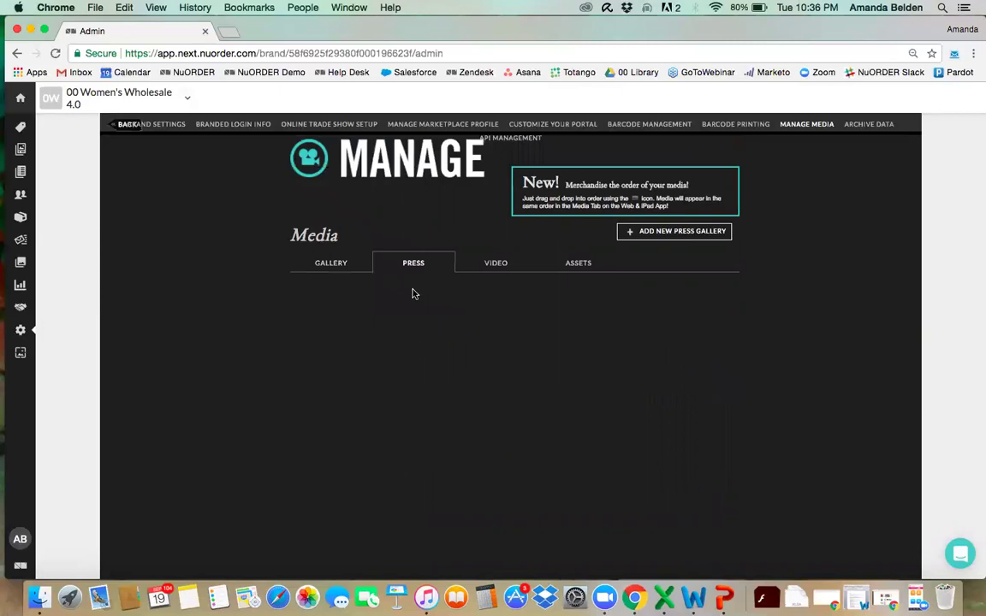
pyautogui.click(705, 232)
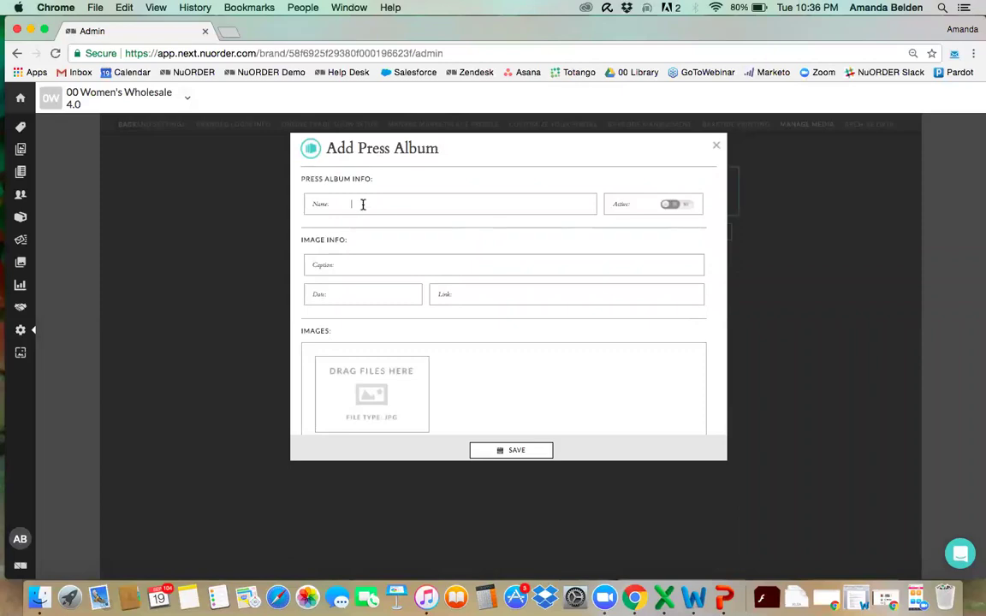
pyautogui.click(680, 206)
pyautogui.scroll(-1, 437, 248)
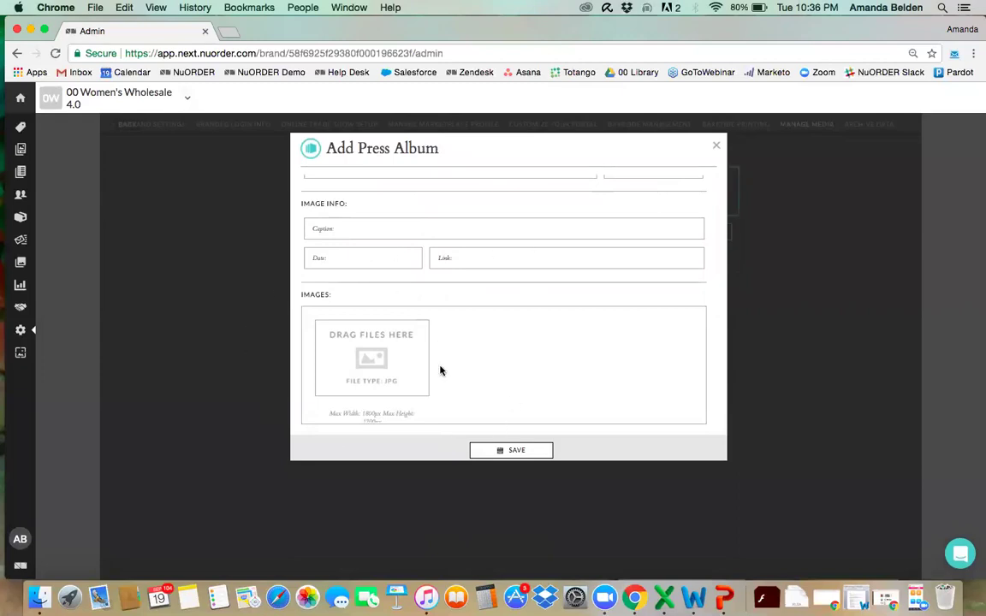
pyautogui.click(717, 145)
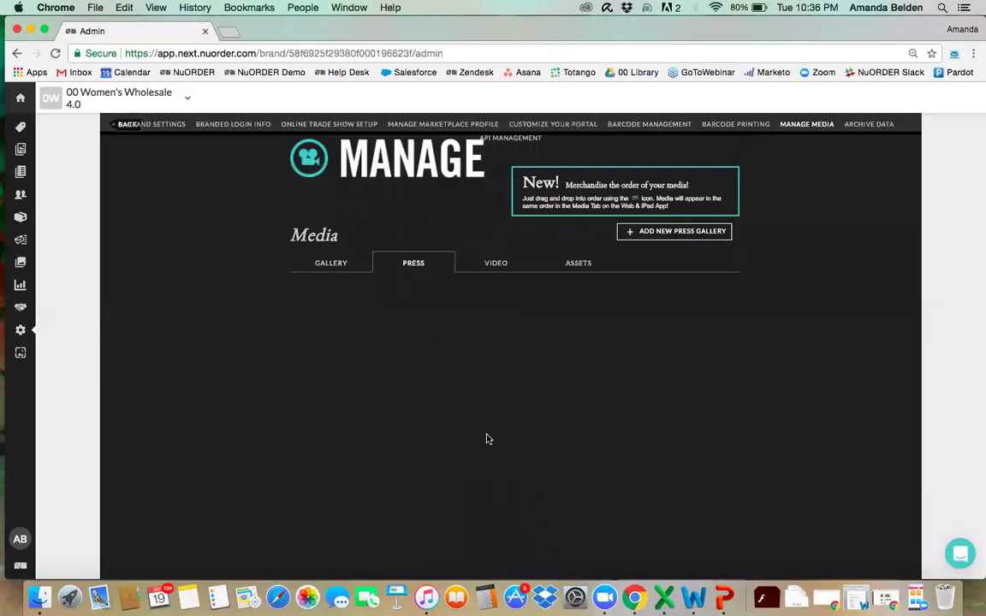
pyautogui.click(496, 267)
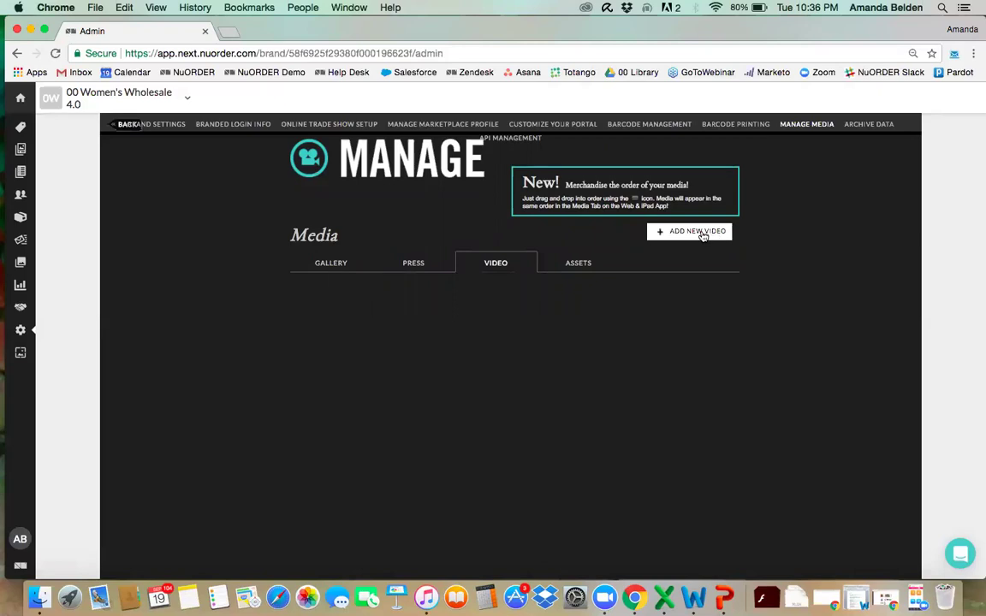
# Review the Upload Video form's accepted formats, close it, and switch to Assets.
pyautogui.click(702, 233)
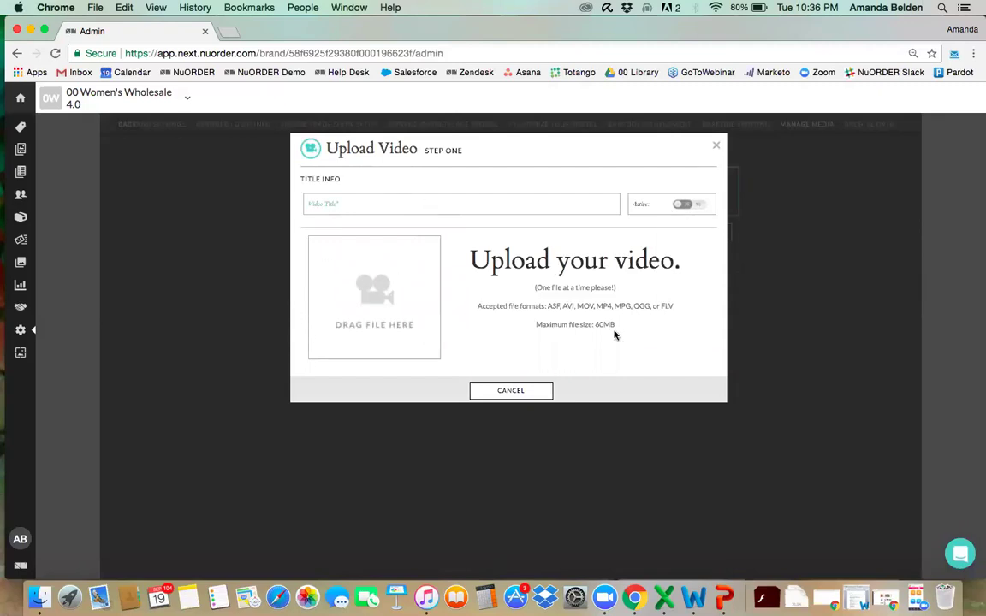
pyautogui.moveTo(548, 305); pyautogui.dragTo(680, 309)
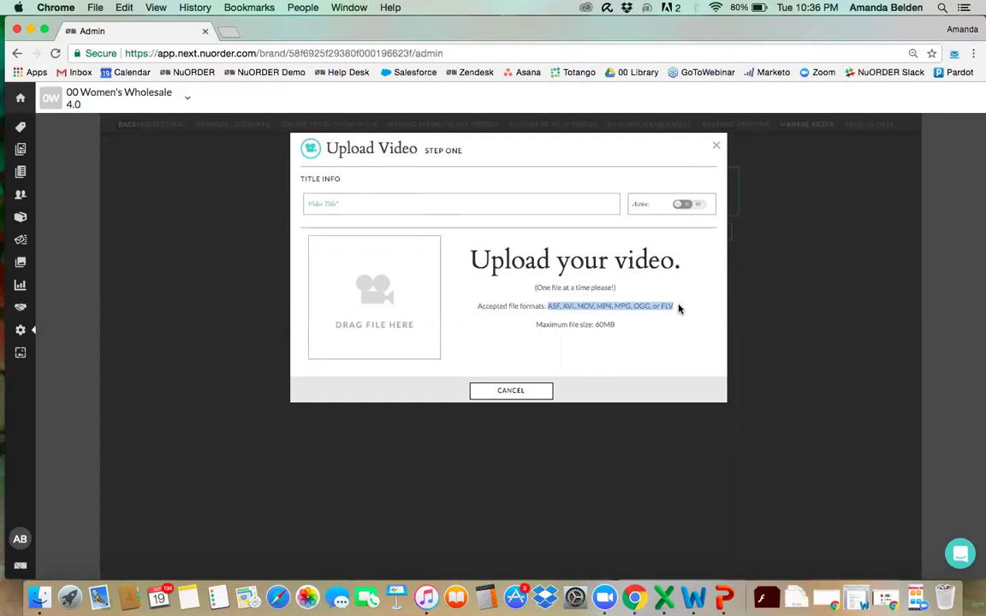
pyautogui.click(715, 149)
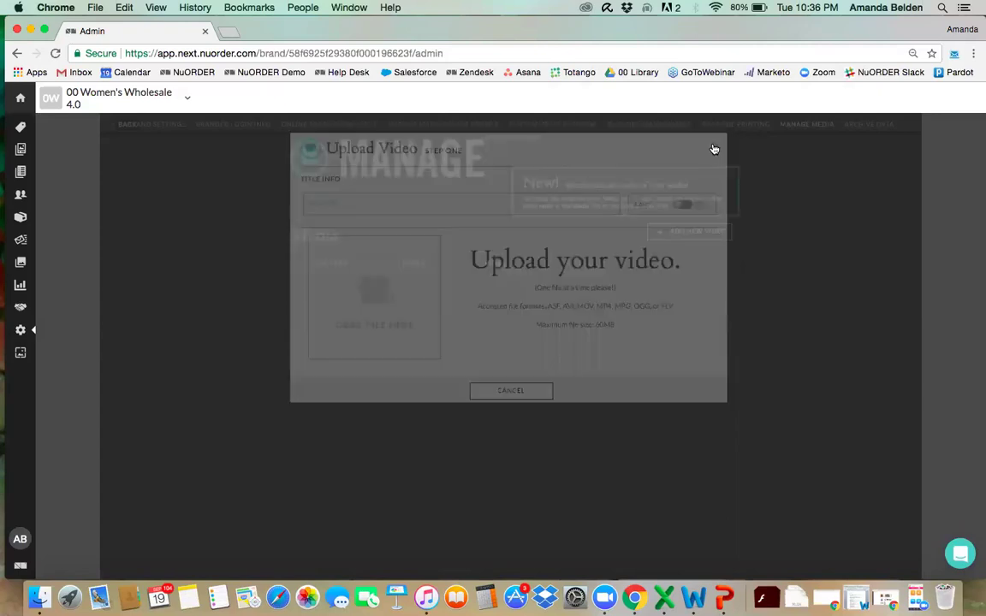
pyautogui.click(568, 267)
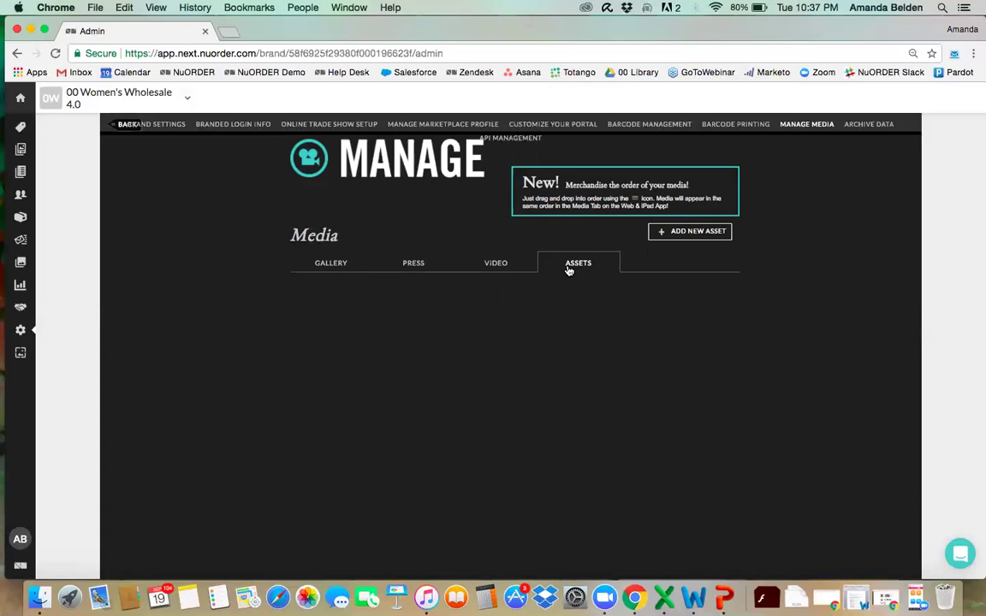
pyautogui.click(689, 231)
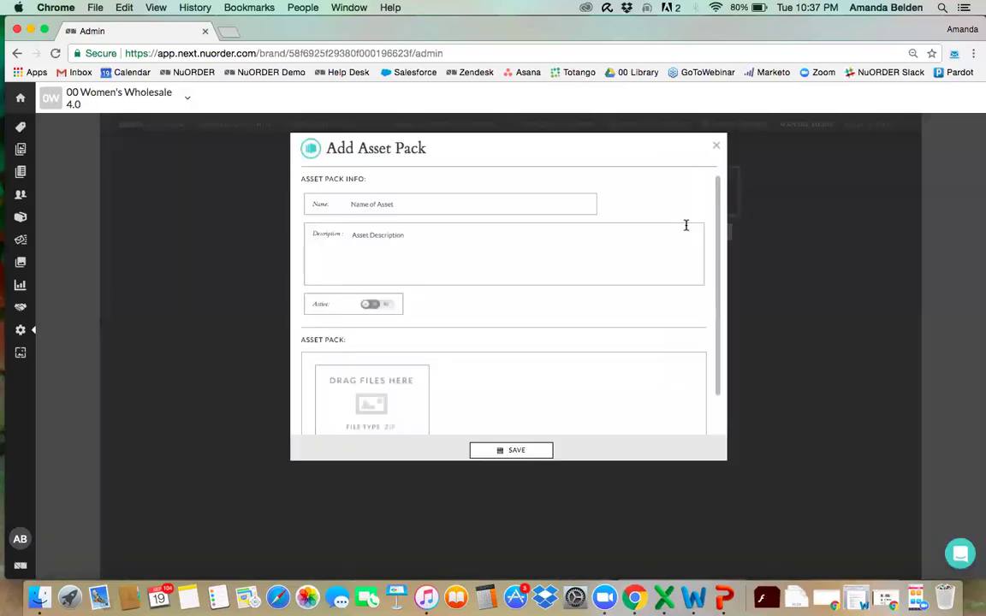
pyautogui.scroll(-2, 589, 282)
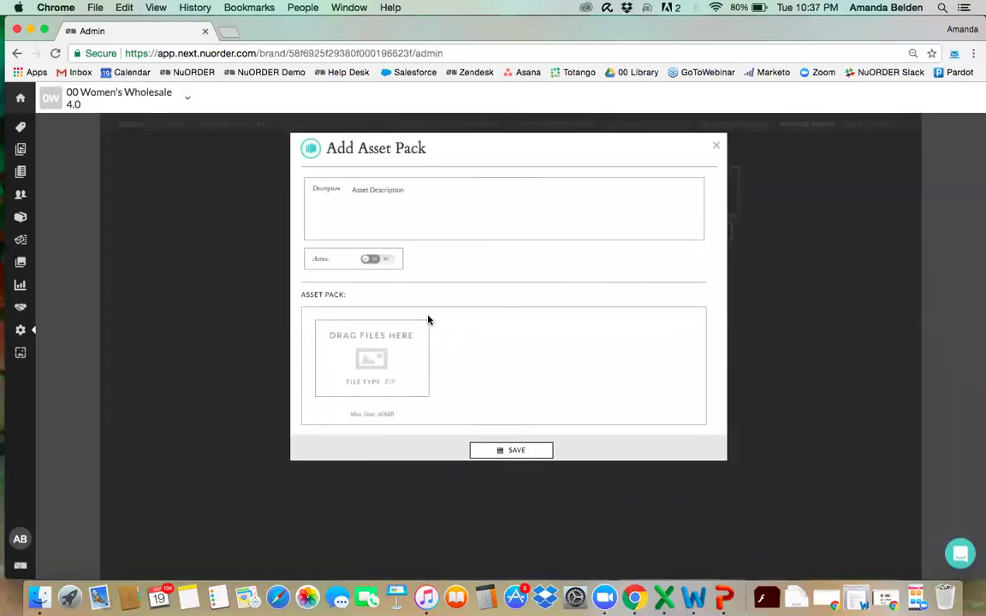
pyautogui.scroll(2, 470, 353)
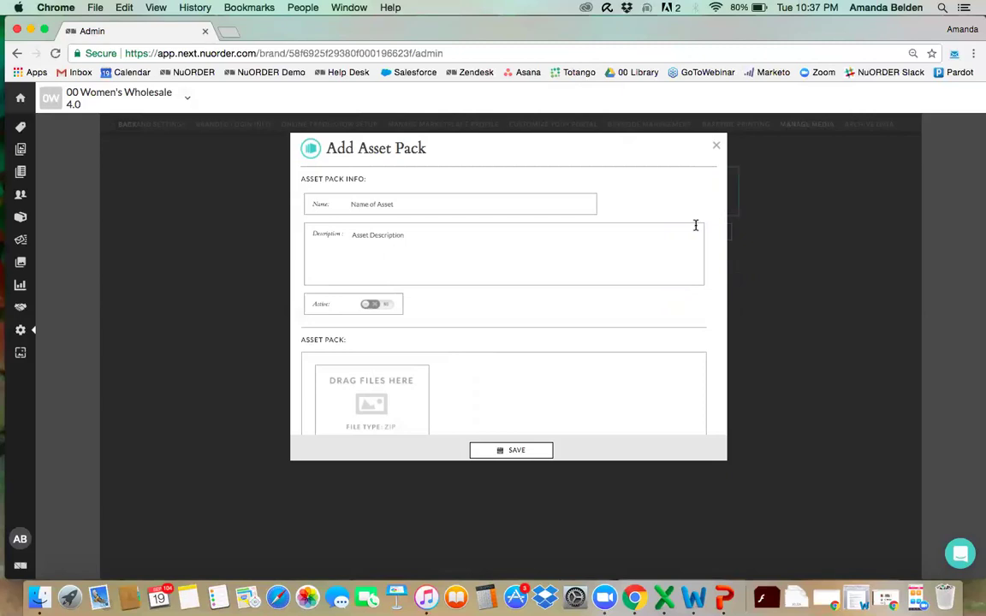
pyautogui.click(717, 148)
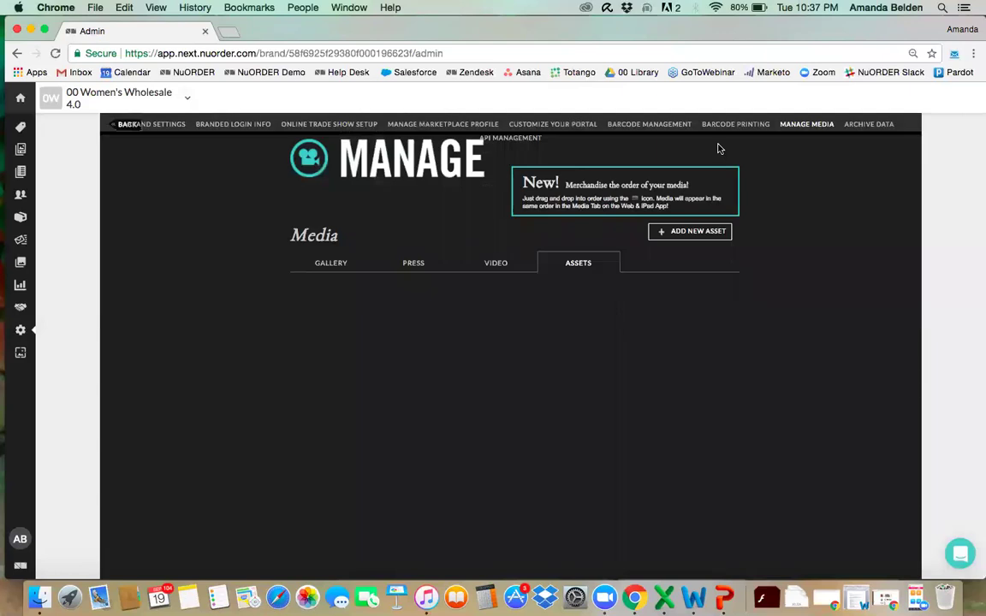
# View the Gallery's look book albums, then go to the brand's Media page.
pyautogui.moveTo(687, 29); pyautogui.dragTo(683, 29)
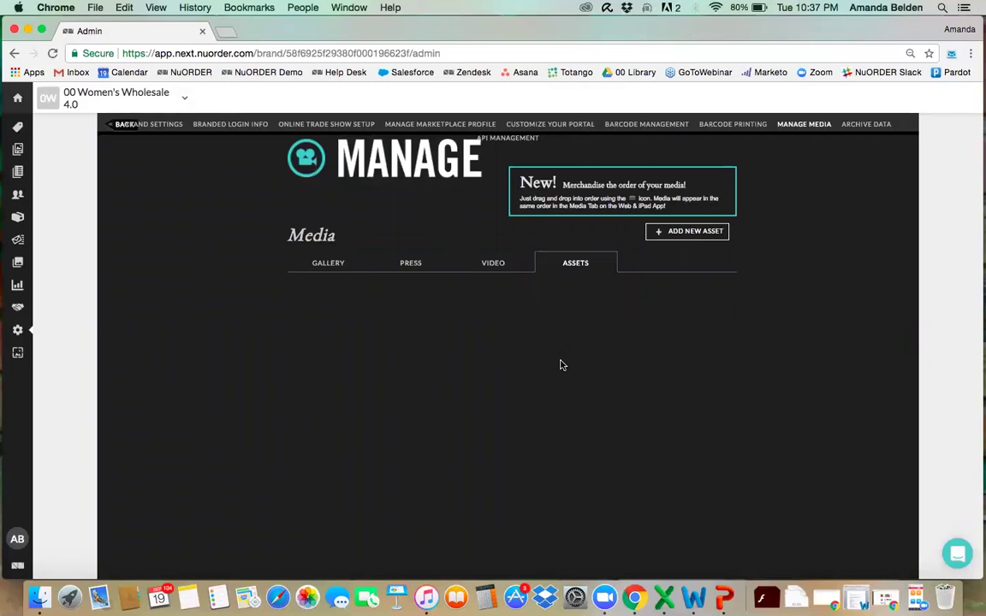
pyautogui.click(324, 265)
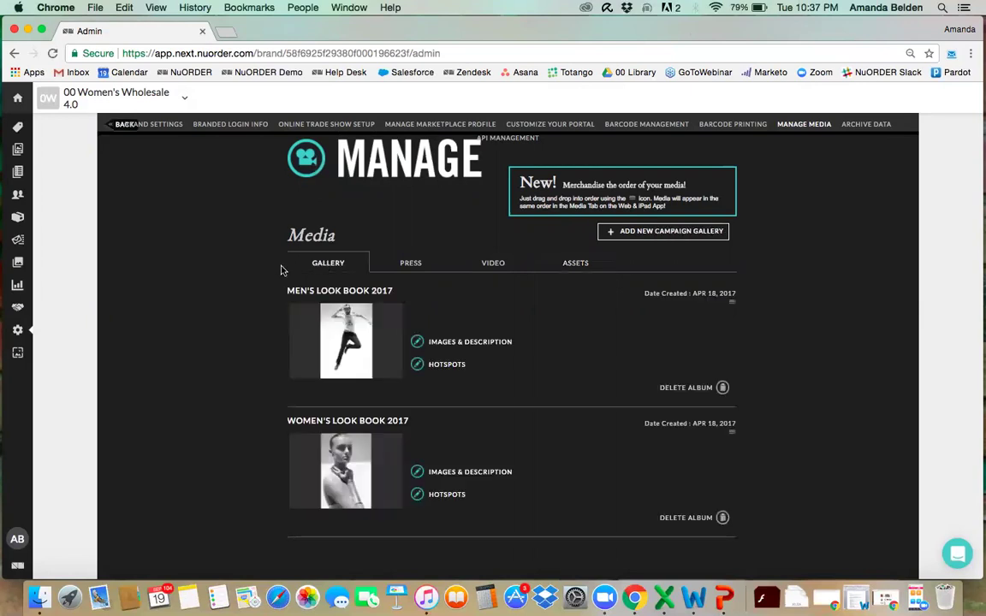
pyautogui.click(24, 269)
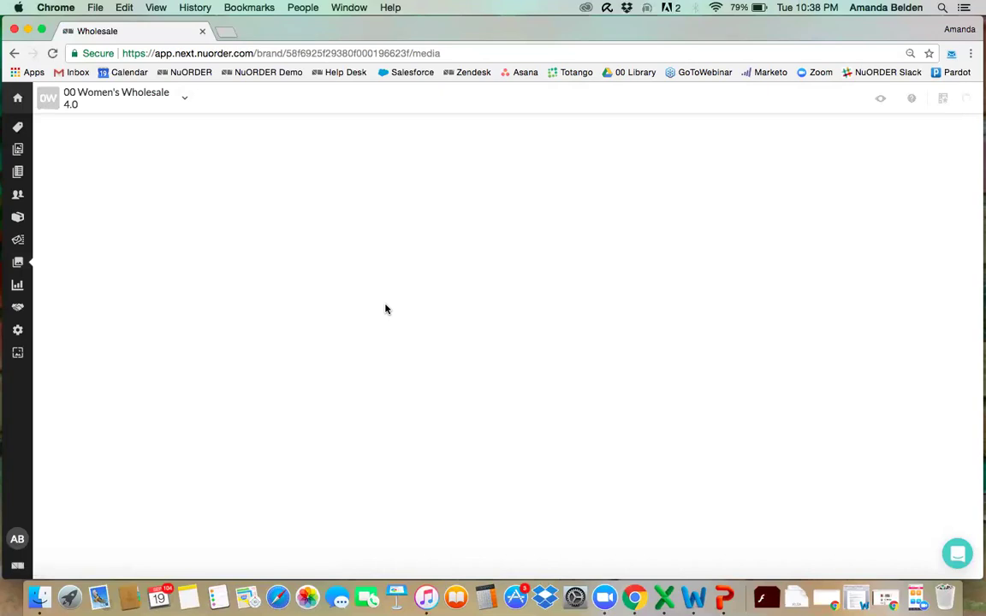
# Open the Men's Look Book 2017 gallery and copy its page address.
pyautogui.moveTo(16, 265)
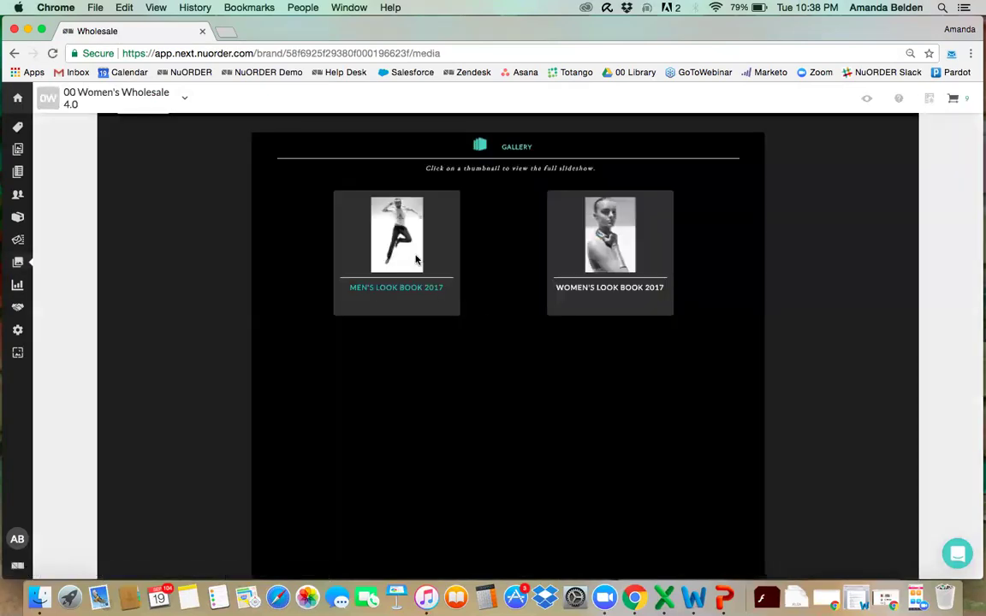
pyautogui.click(416, 260)
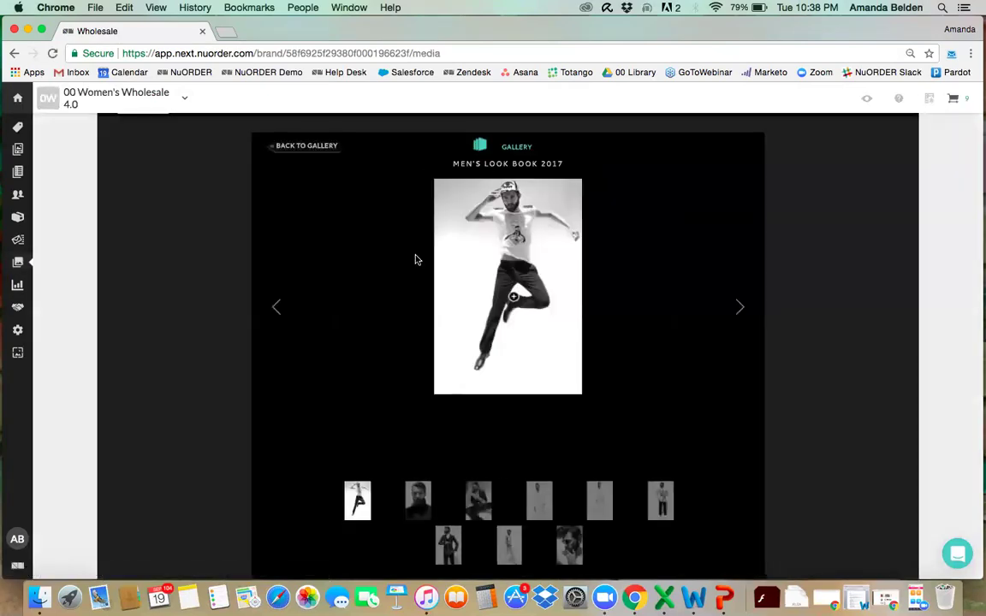
pyautogui.click(324, 54)
pyautogui.press('super+c')
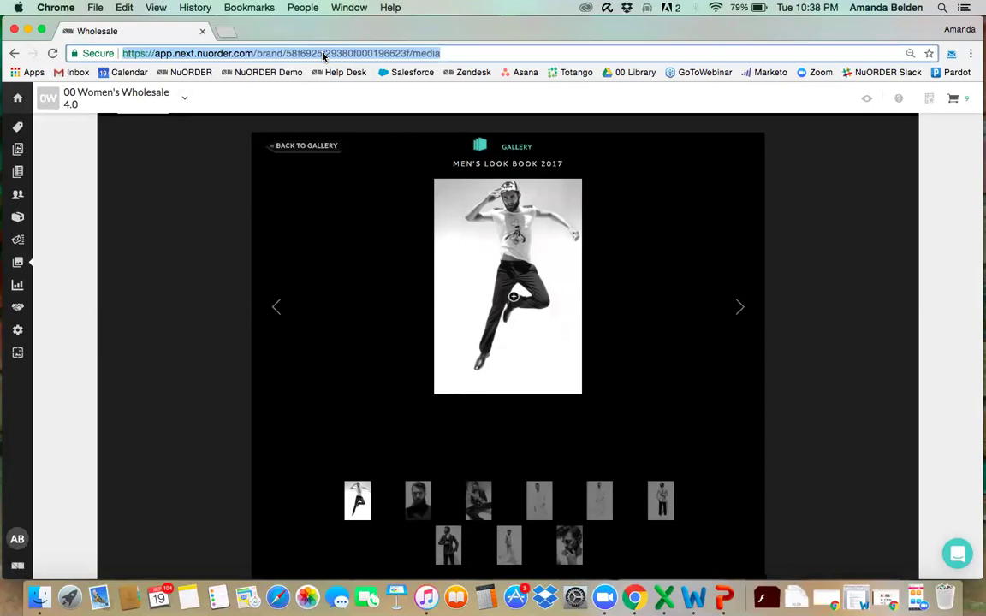
# Return to the brand home page and scroll through its collection tiles.
pyautogui.click(19, 99)
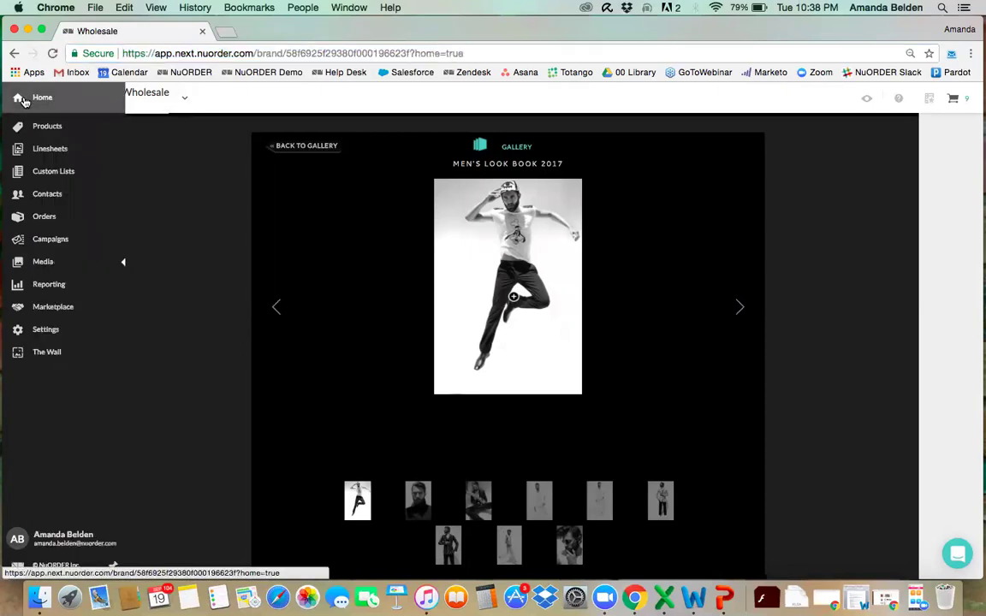
pyautogui.scroll(-5, 588, 311)
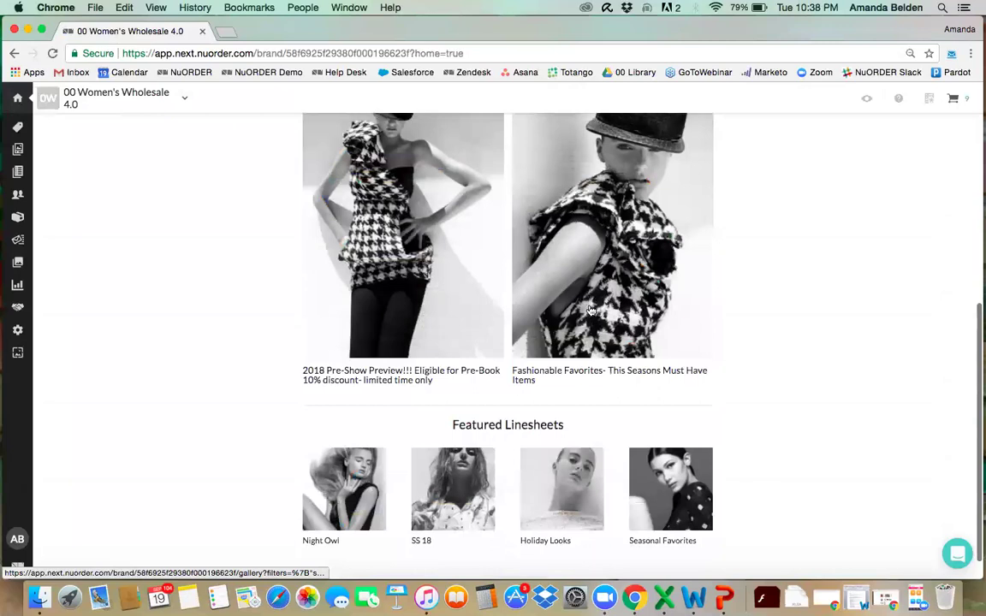
pyautogui.scroll(5, 613, 321)
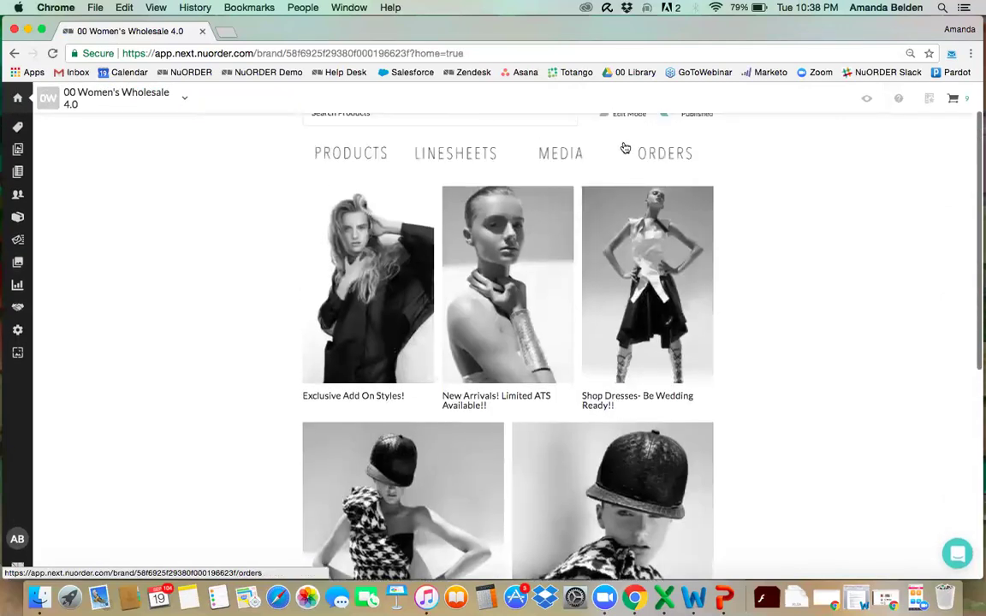
# Turn on Edit Mode for the brand home page and start a new widget.
pyautogui.click(603, 143)
pyautogui.scroll(-5, 603, 310)
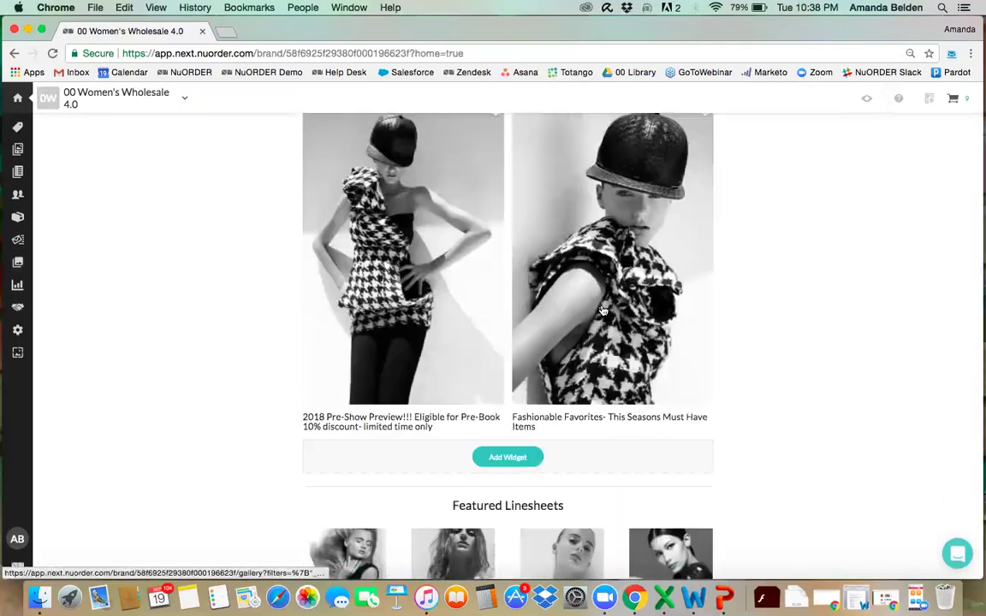
pyautogui.click(509, 346)
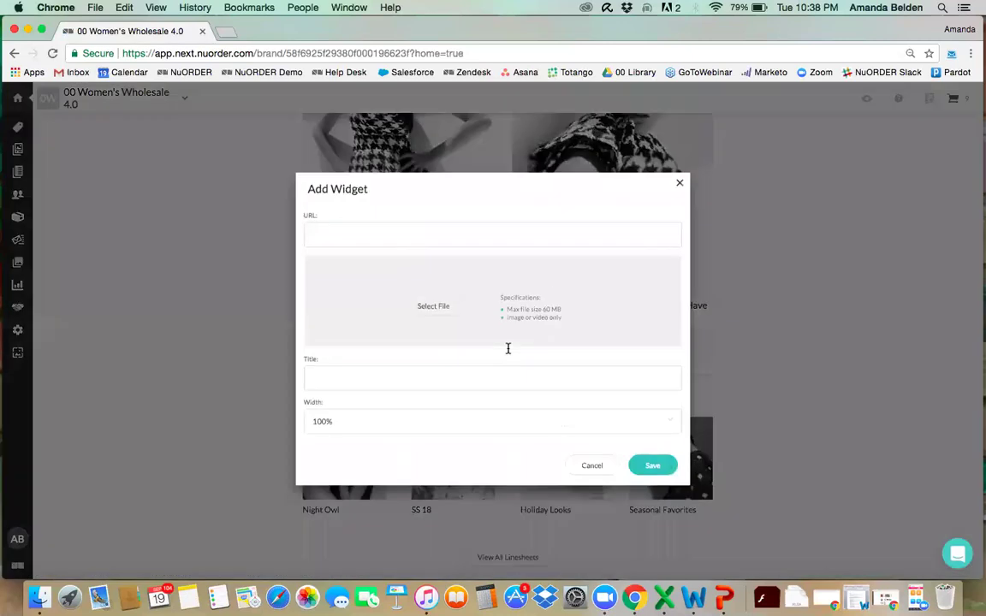
# Fill the widget with the copied media URL and title 'Spring 2018 Look Book', then discard it.
pyautogui.click(365, 232)
pyautogui.press('super+v')
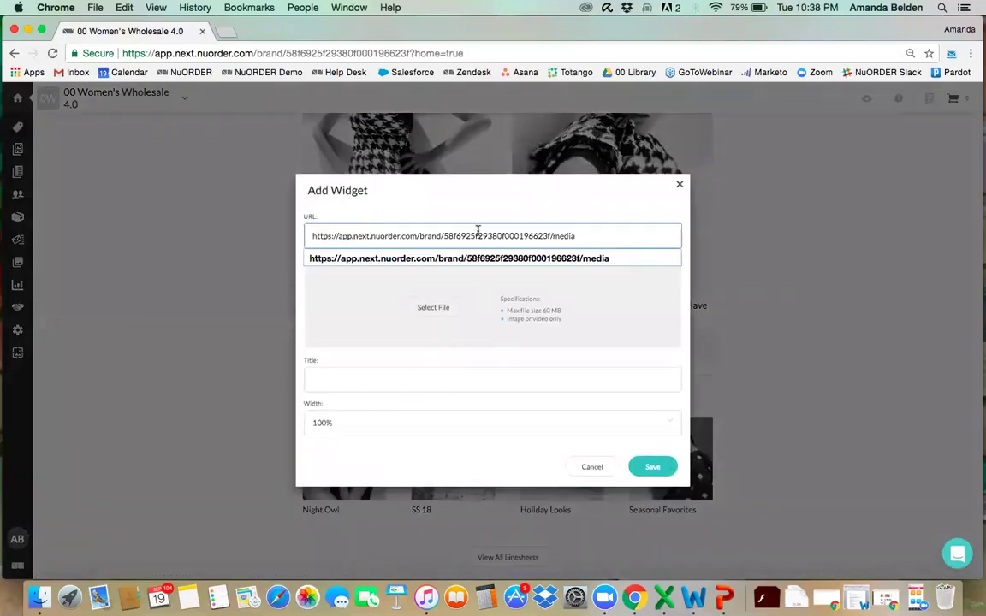
pyautogui.click(324, 375)
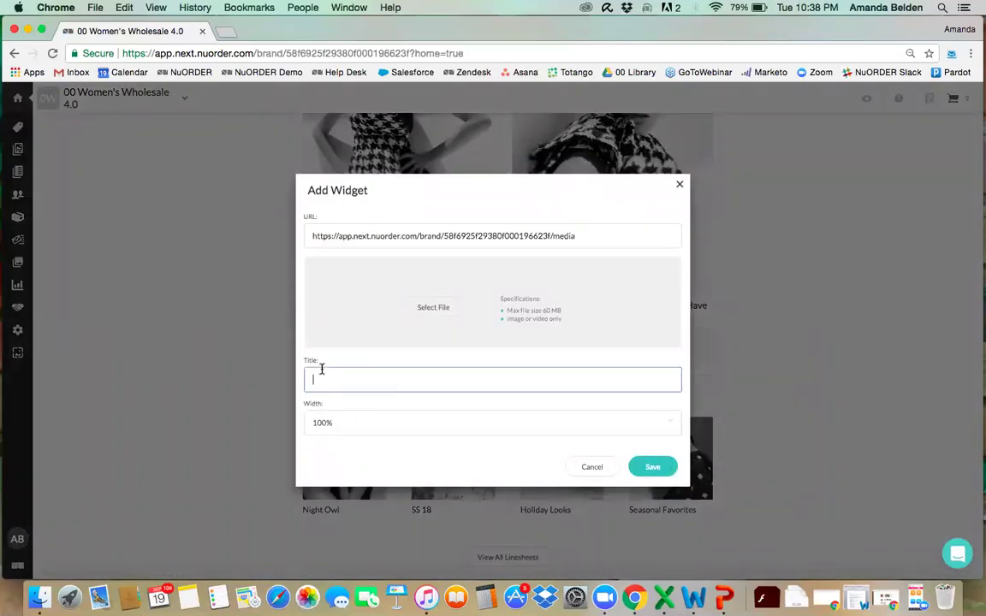
pyautogui.write('Spring')
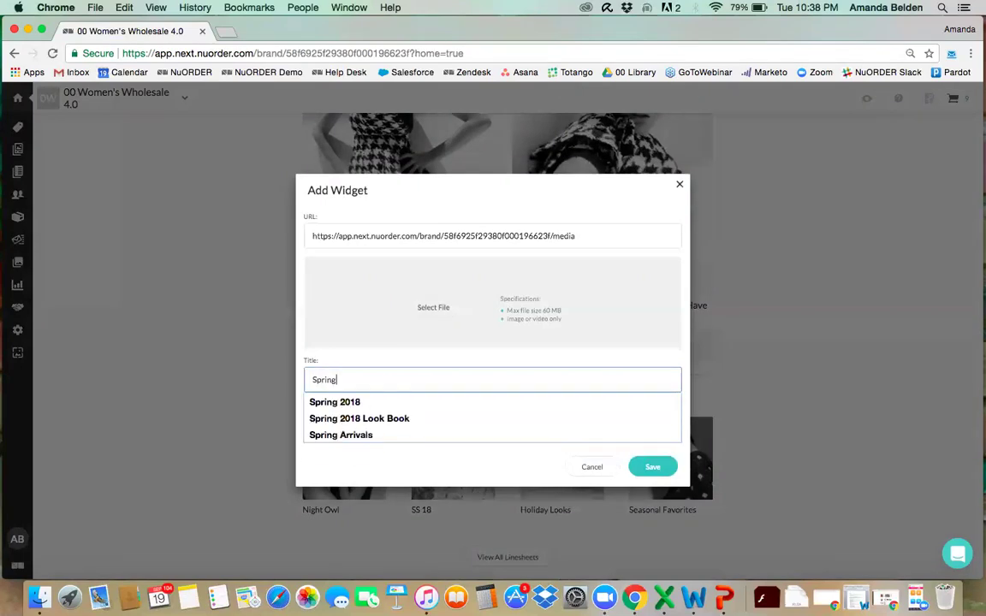
pyautogui.click(338, 418)
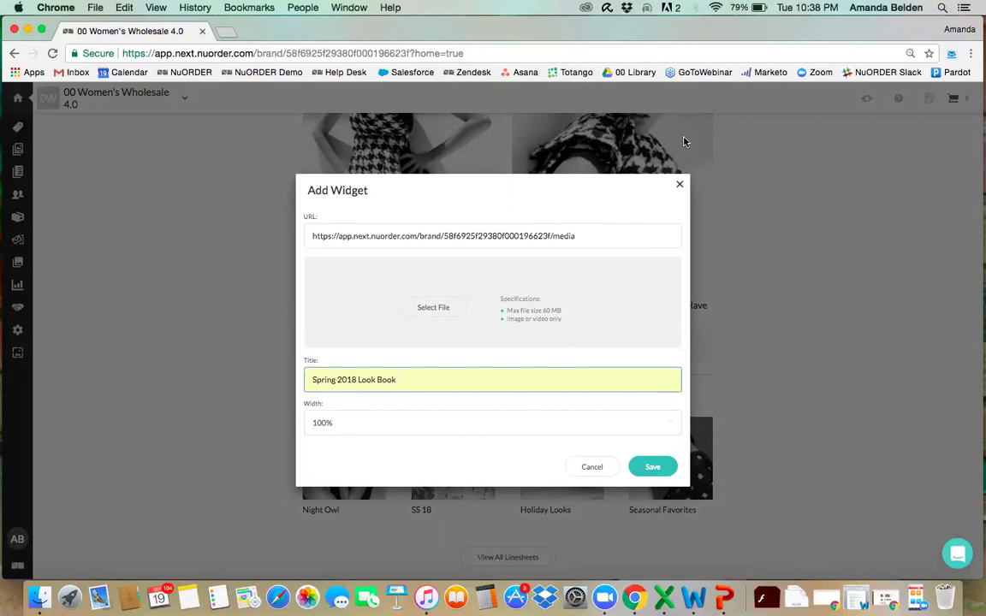
pyautogui.click(681, 184)
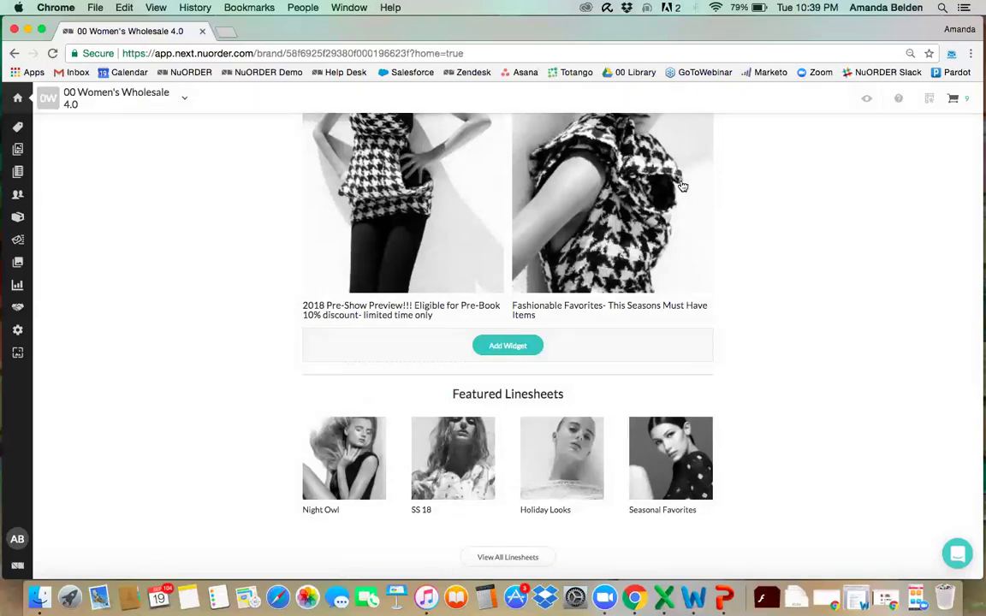
# Switch Edit Mode off so the home page shows its published layout.
pyautogui.scroll(10, 682, 186)
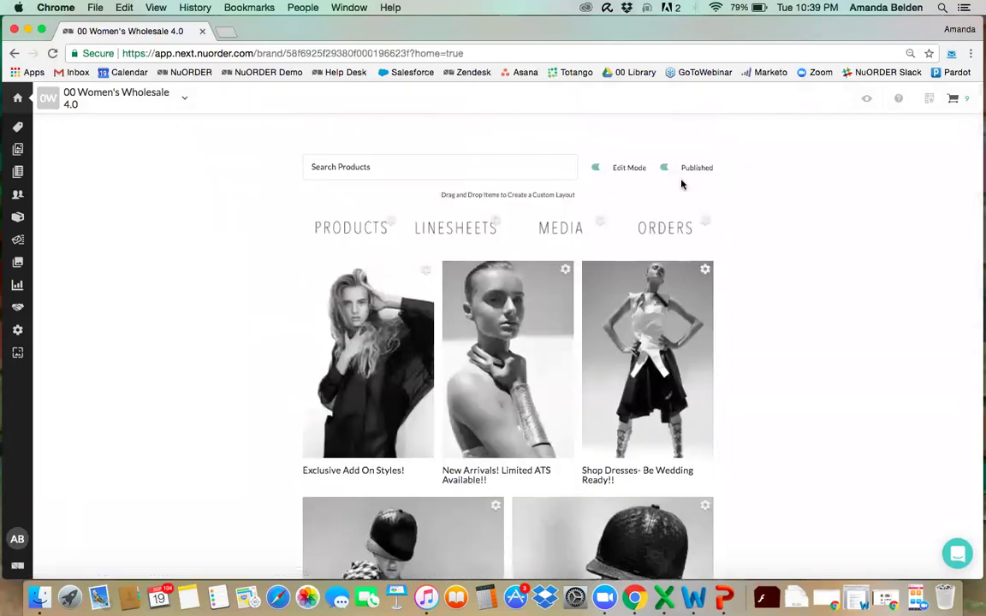
pyautogui.click(597, 167)
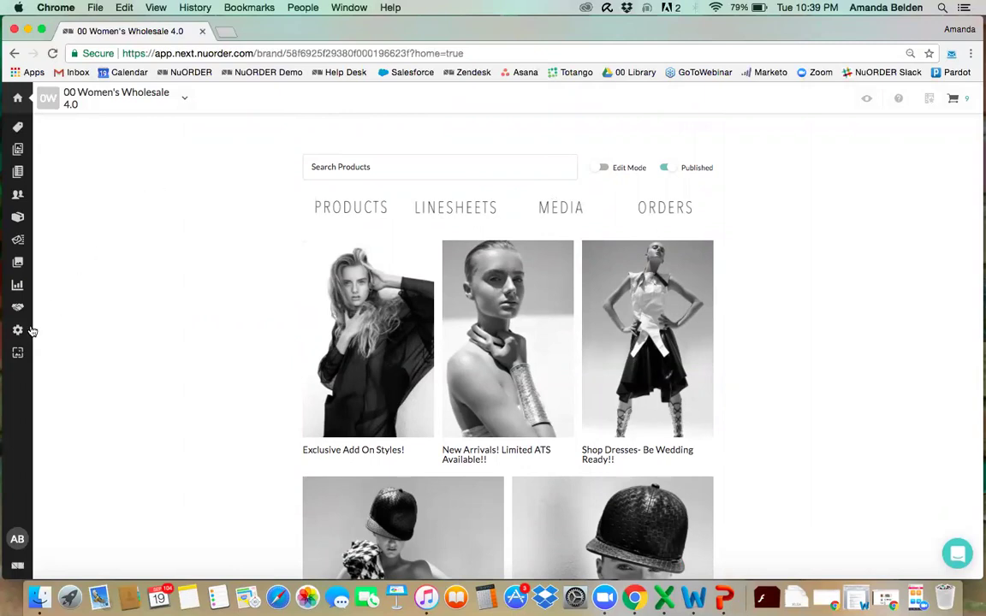
# Open Brand Admin from Settings and show its Brand Information sections.
pyautogui.moveTo(31, 330)
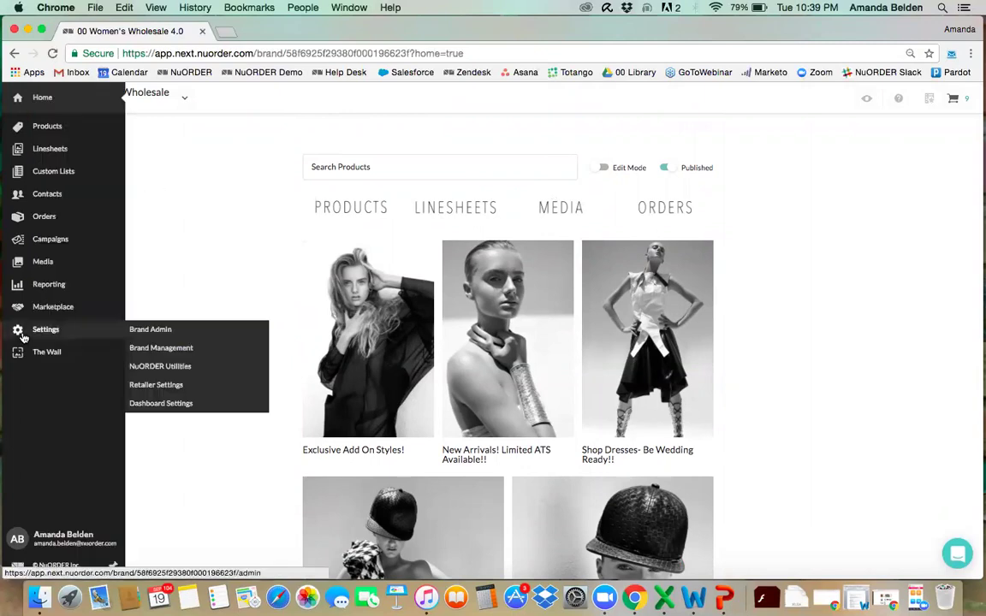
pyautogui.click(147, 333)
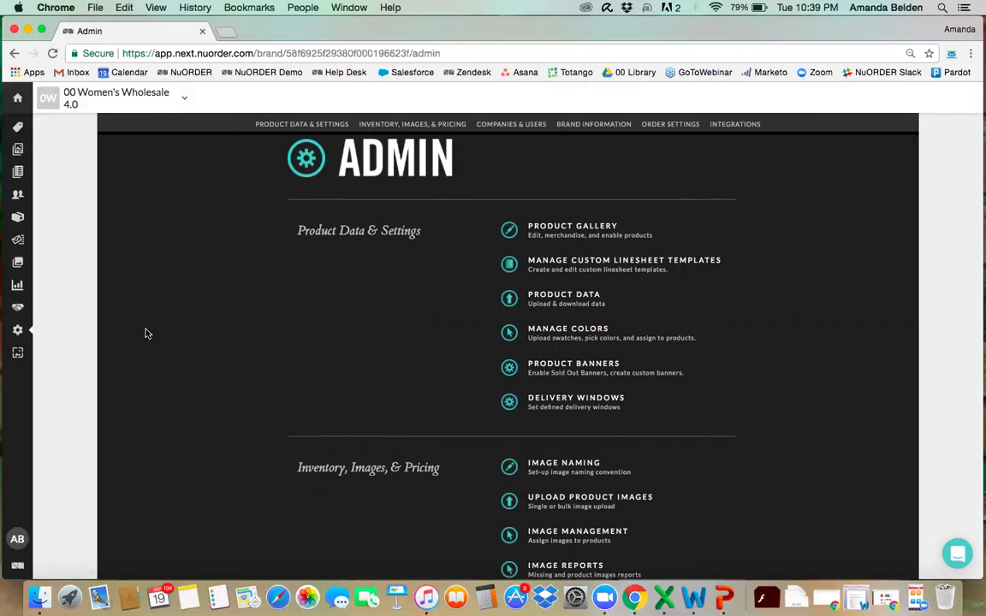
pyautogui.moveTo(38, 101)
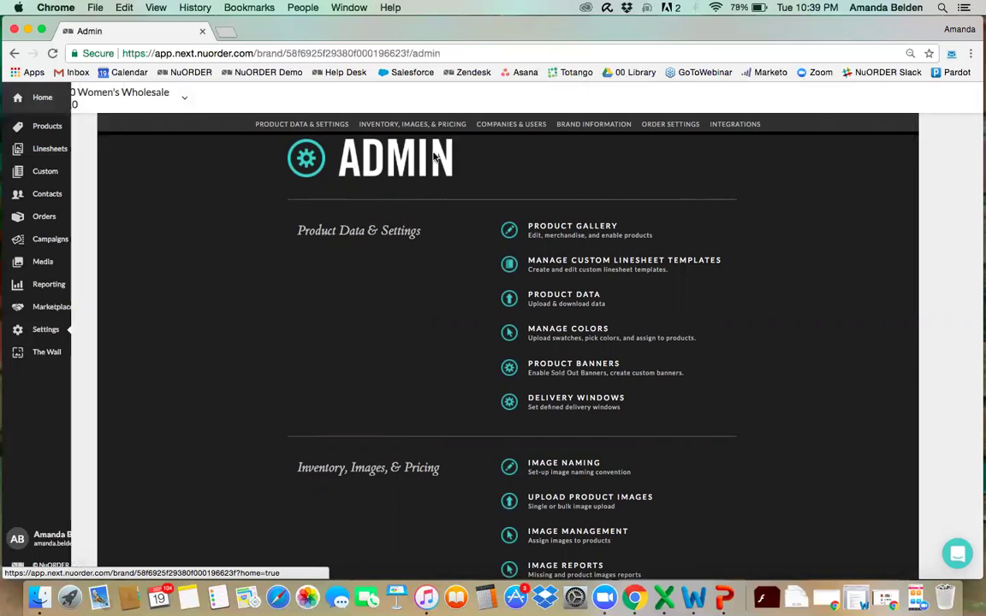
pyautogui.click(596, 126)
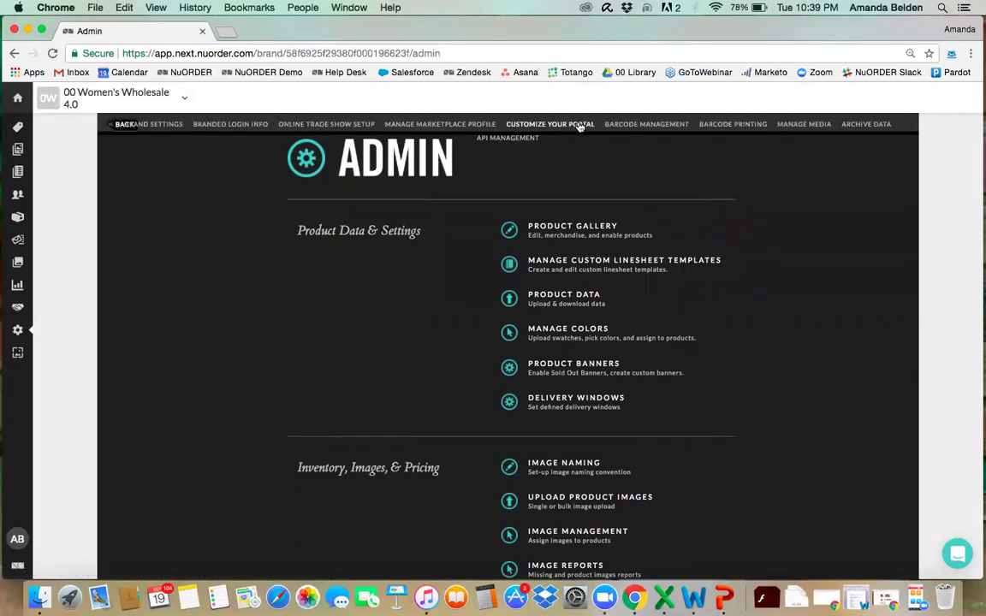
# Open Customize Your Portal and review the splash image's maximum dimensions and Linesheets Hero settings.
pyautogui.click(580, 126)
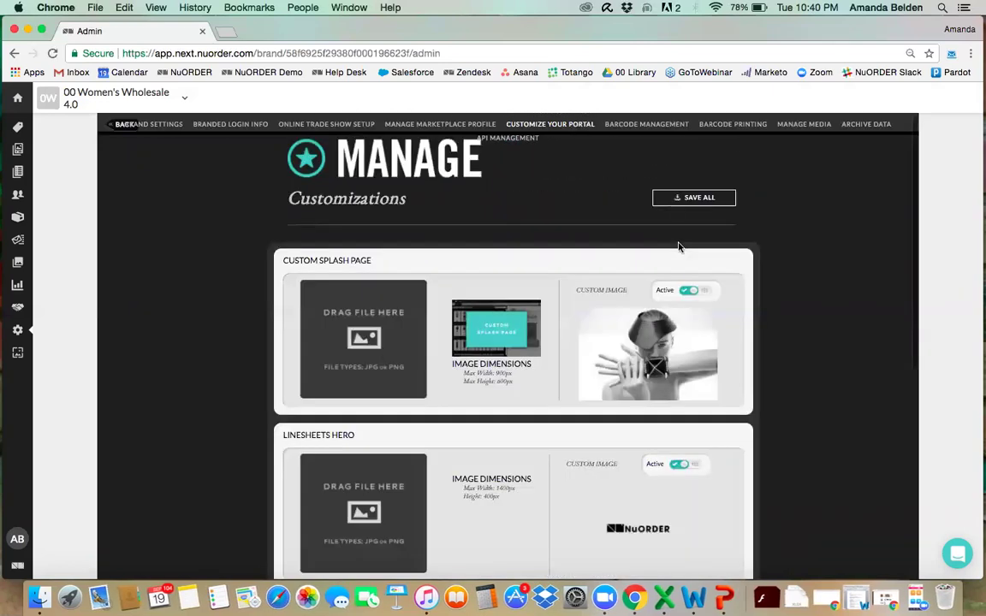
pyautogui.scroll(-3, 678, 247)
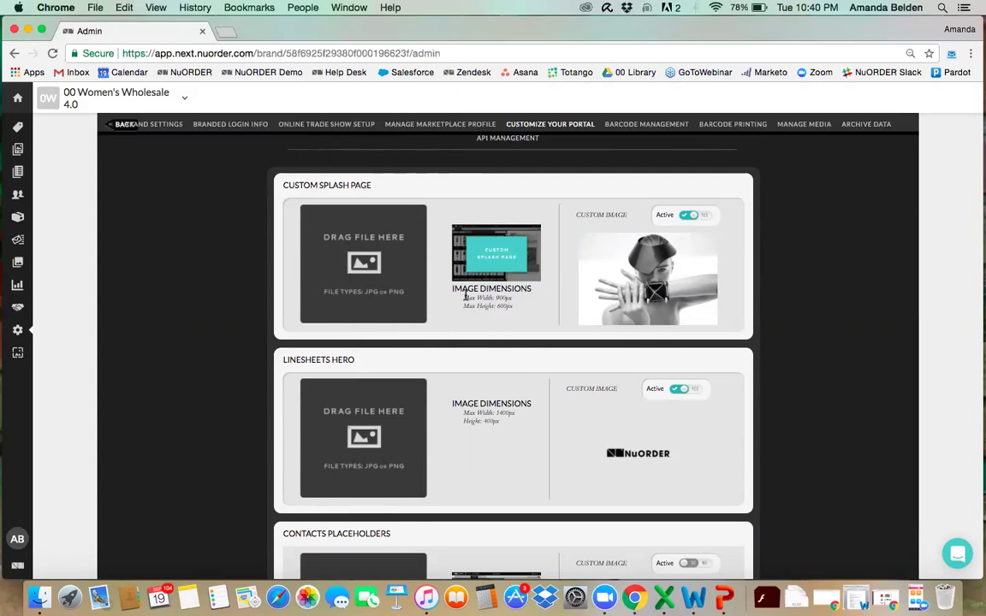
pyautogui.moveTo(463, 297); pyautogui.dragTo(525, 309)
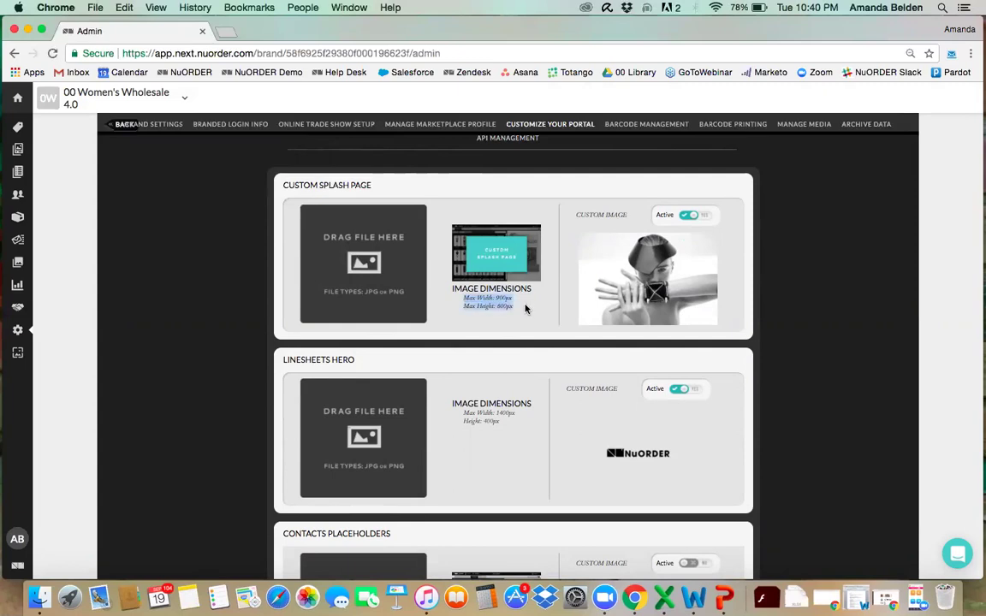
pyautogui.click(526, 308)
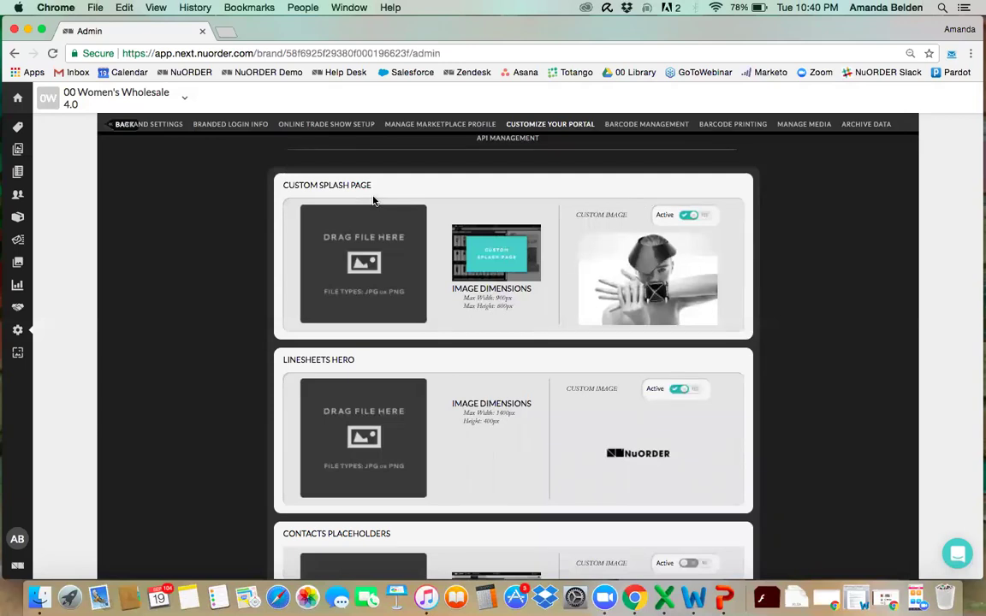
pyautogui.scroll(2, 373, 200)
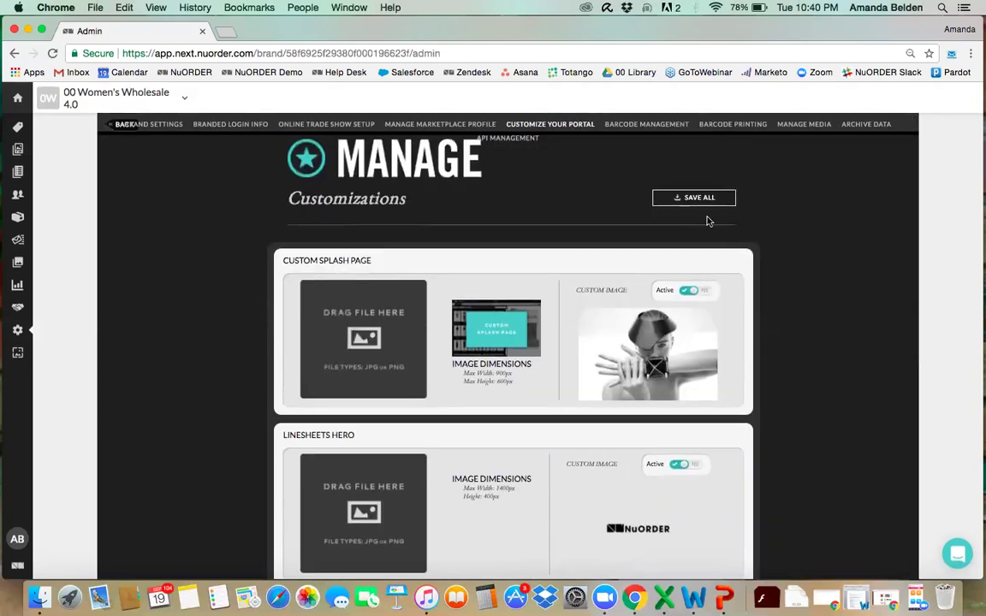
pyautogui.scroll(-5, 514, 296)
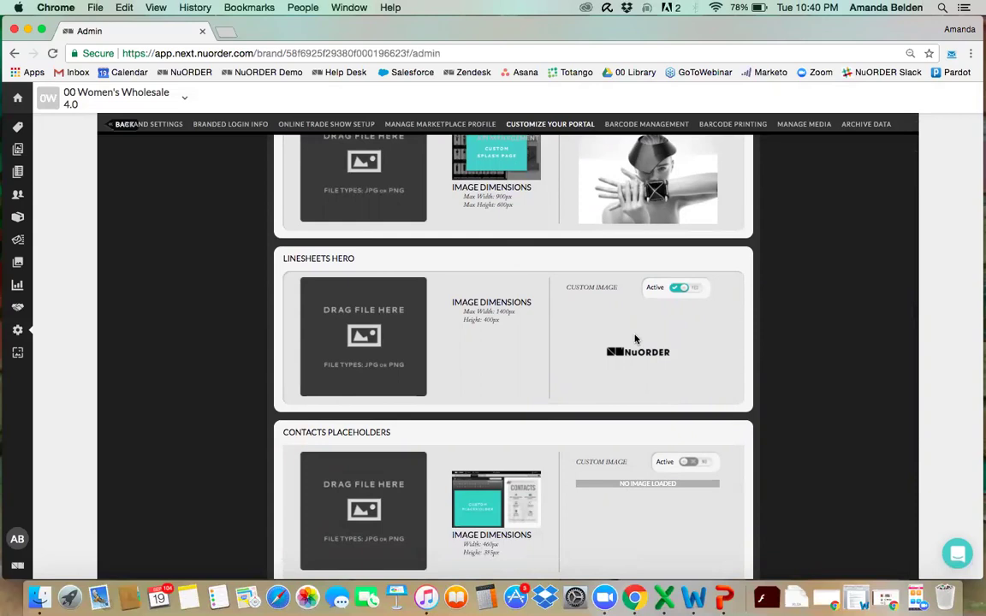
pyautogui.scroll(-5, 635, 340)
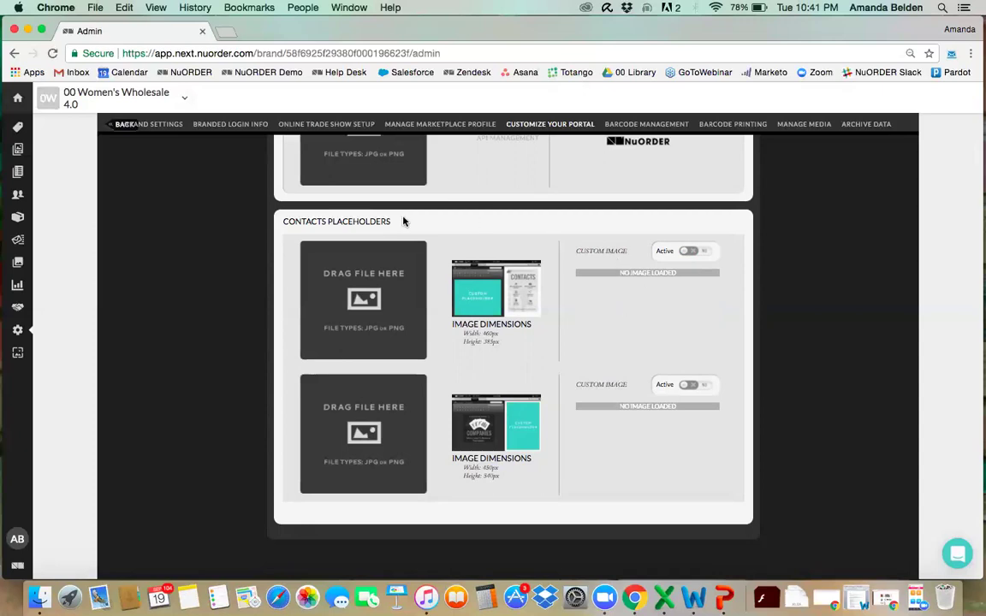
pyautogui.scroll(10, 310, 225)
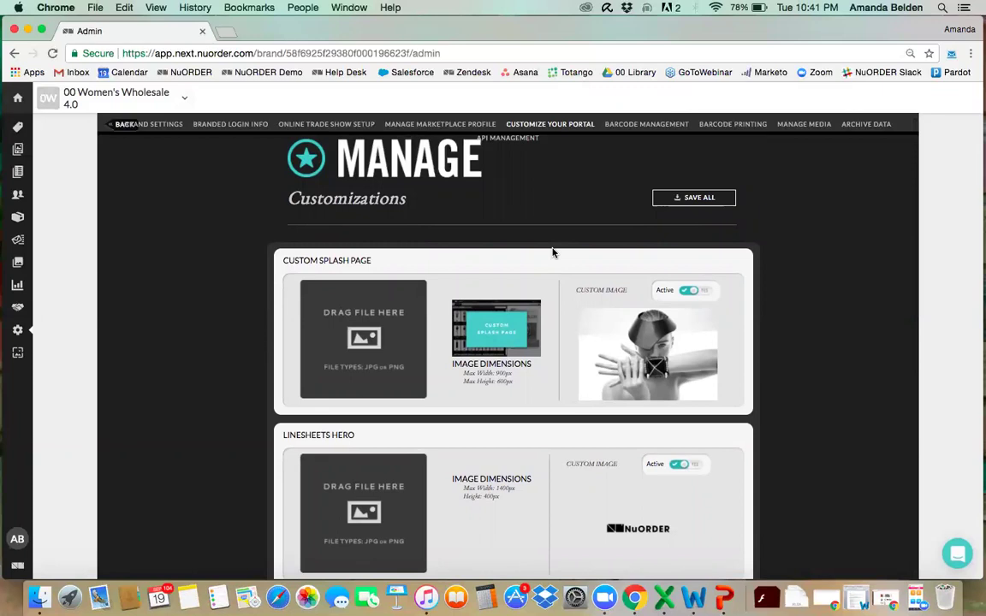
pyautogui.scroll(-3, 552, 253)
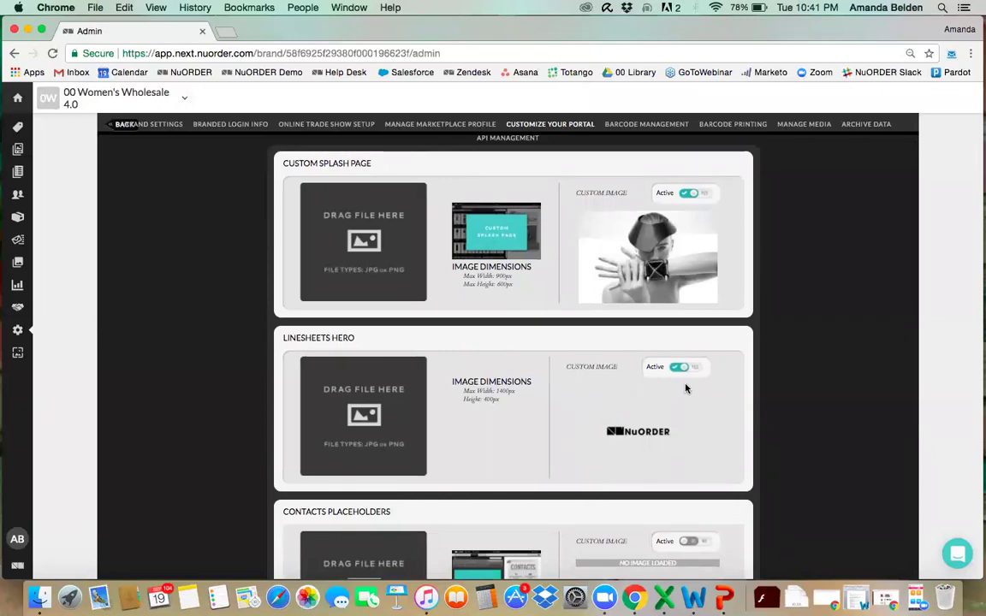
pyautogui.scroll(1, 685, 389)
pyautogui.scroll(1, 686, 388)
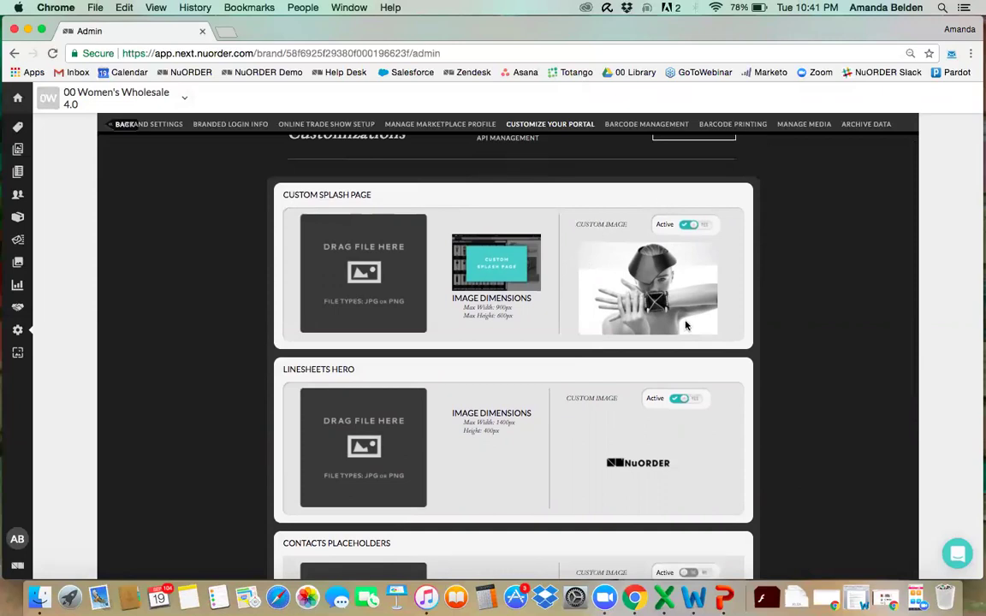
pyautogui.scroll(-5, 685, 325)
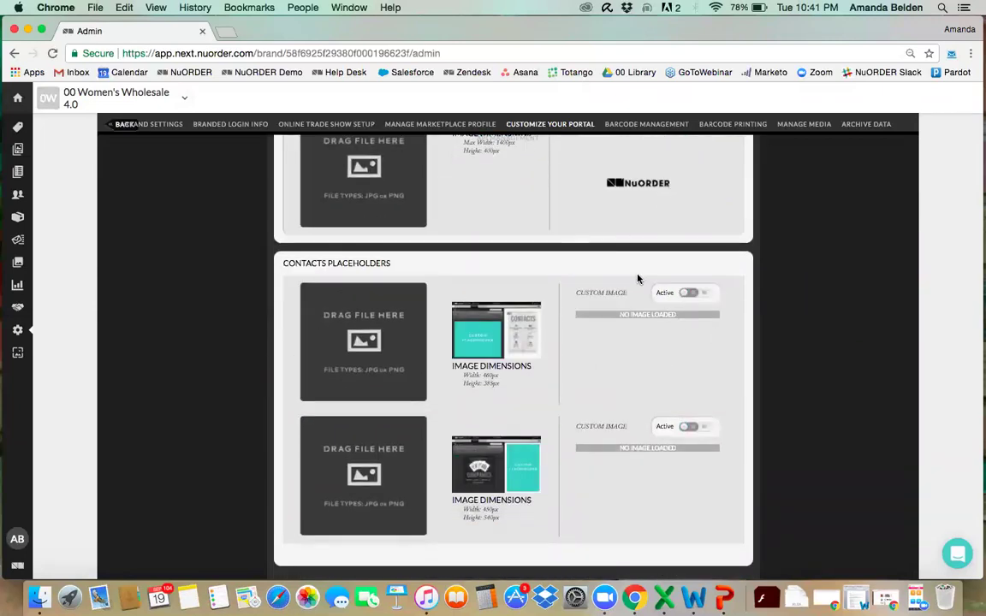
pyautogui.scroll(3, 637, 278)
pyautogui.scroll(2, 638, 278)
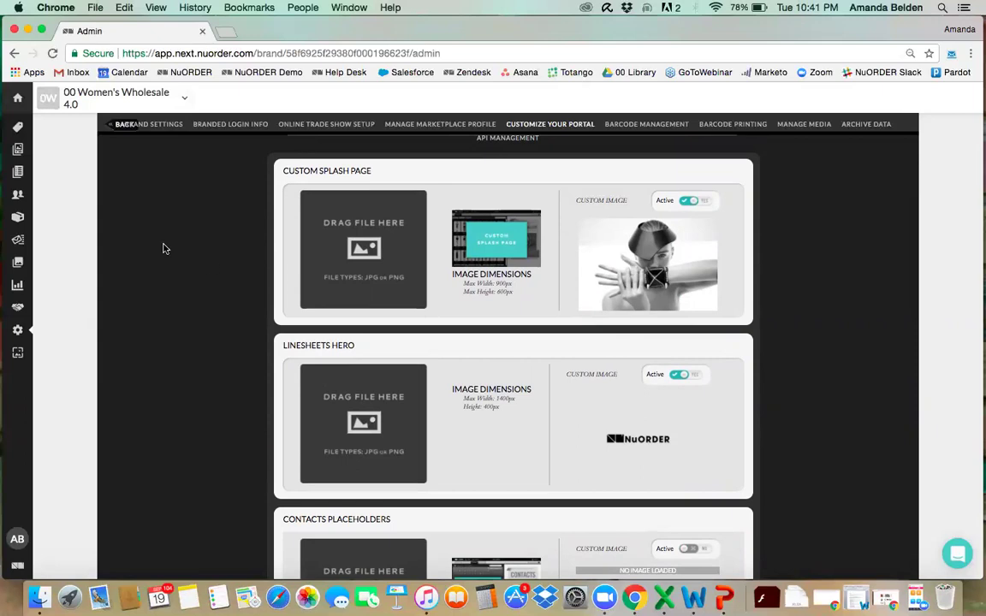
# Go to Linesheets, dismiss the splash image, and browse the Night Owl and inactive linesheets.
pyautogui.click(19, 152)
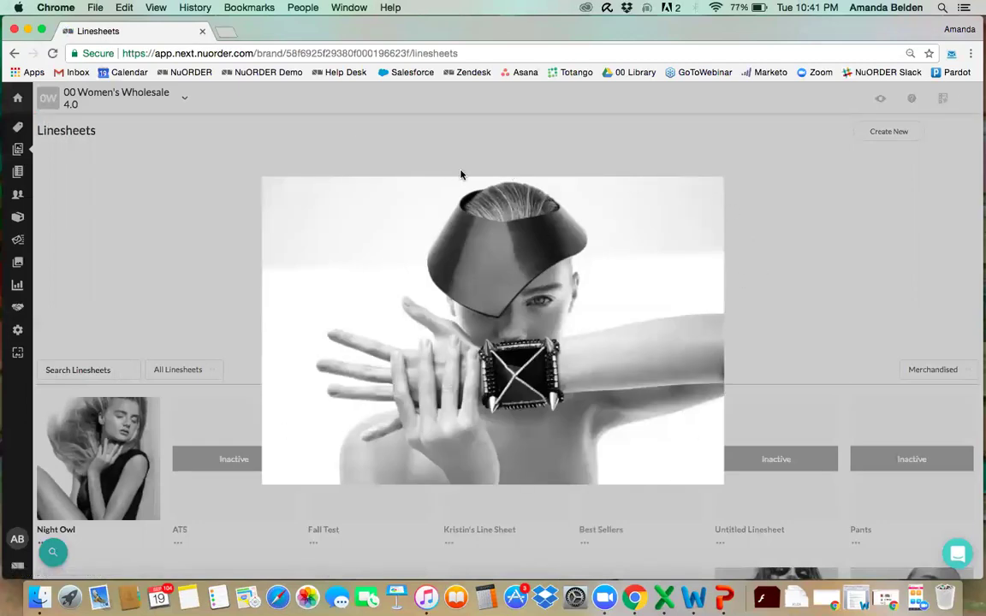
pyautogui.click(796, 194)
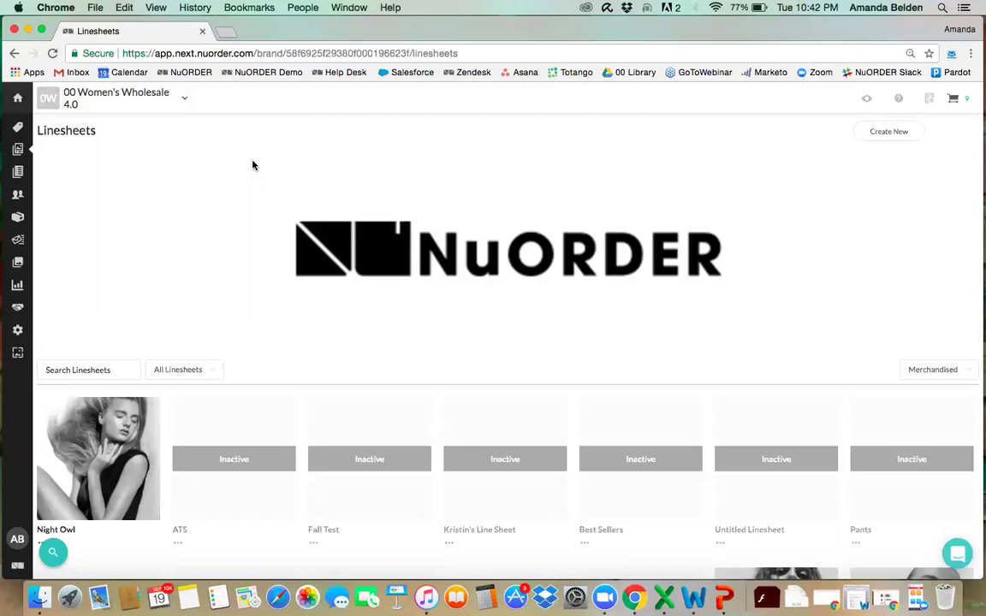
pyautogui.scroll(-2, 253, 165)
pyautogui.scroll(2, 253, 165)
pyautogui.scroll(-3, 770, 301)
pyautogui.scroll(-3, 771, 302)
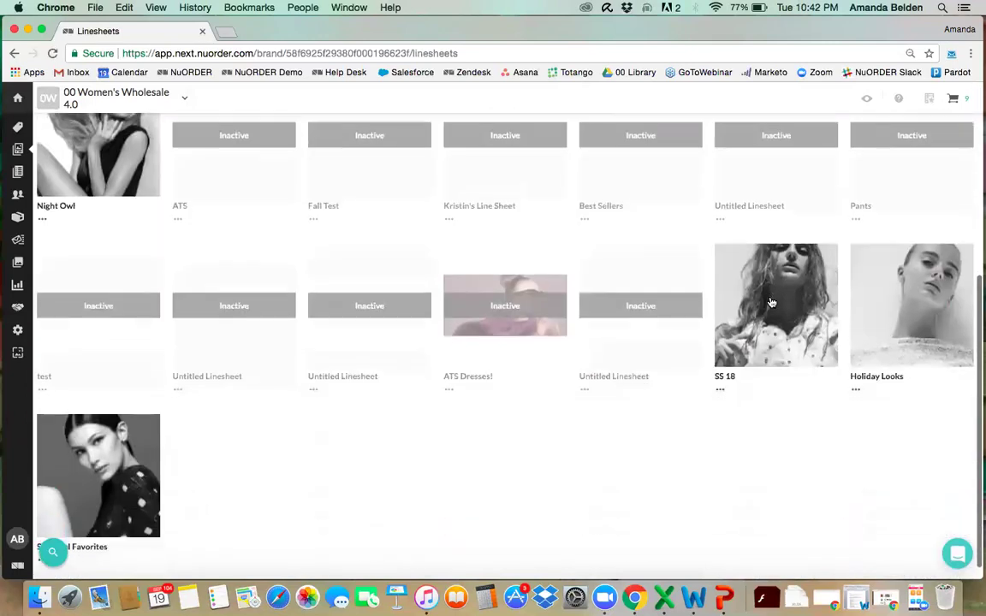
pyautogui.scroll(6, 771, 302)
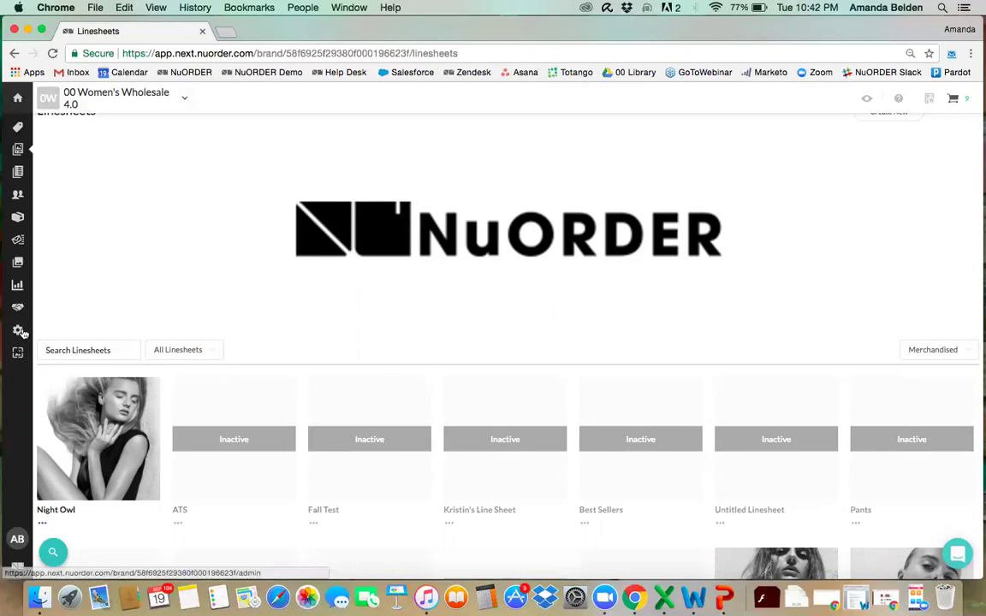
# Open Brand Admin from the Settings gear menu.
pyautogui.moveTo(32, 333)
pyautogui.click(144, 333)
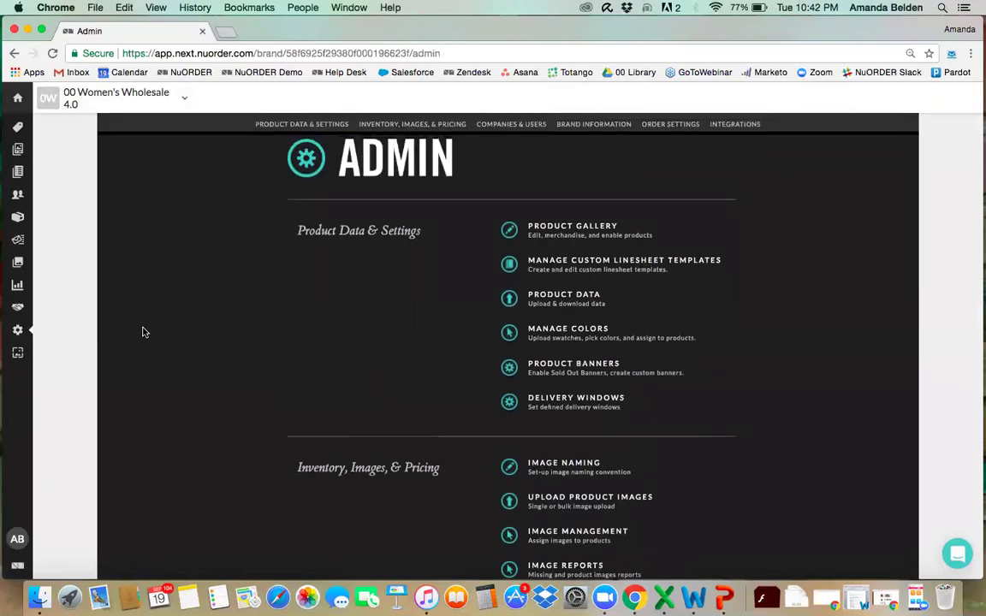
# Open Brand Information > Manage Marketplace Profile and visit the new trade-show brand profile.
pyautogui.click(592, 125)
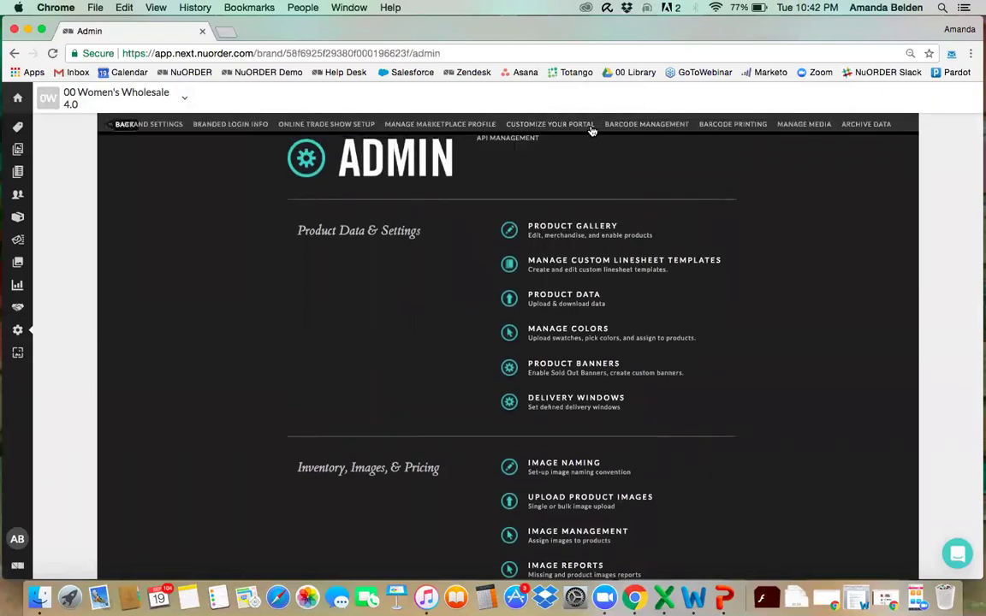
pyautogui.click(458, 125)
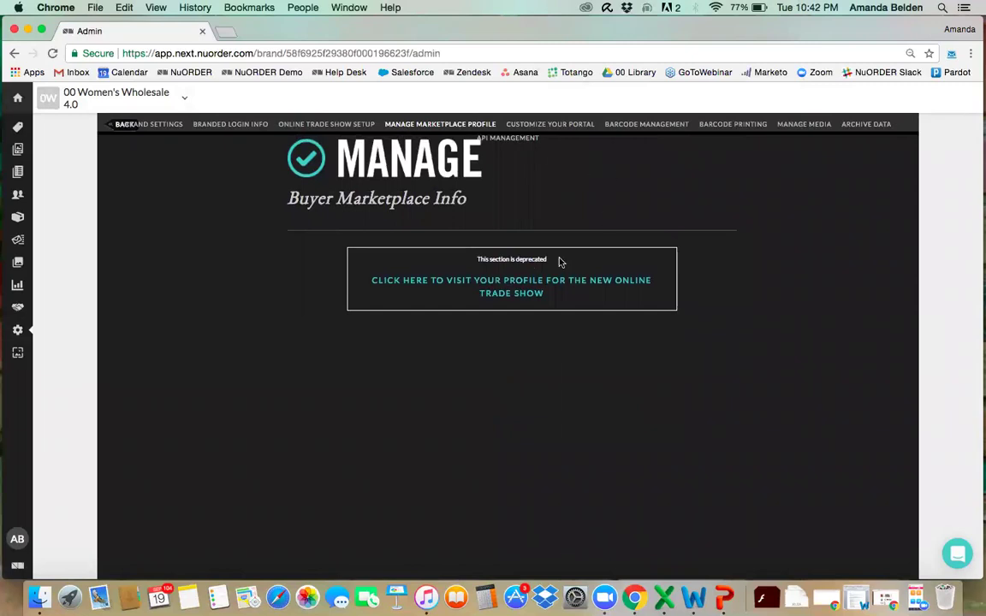
pyautogui.click(516, 287)
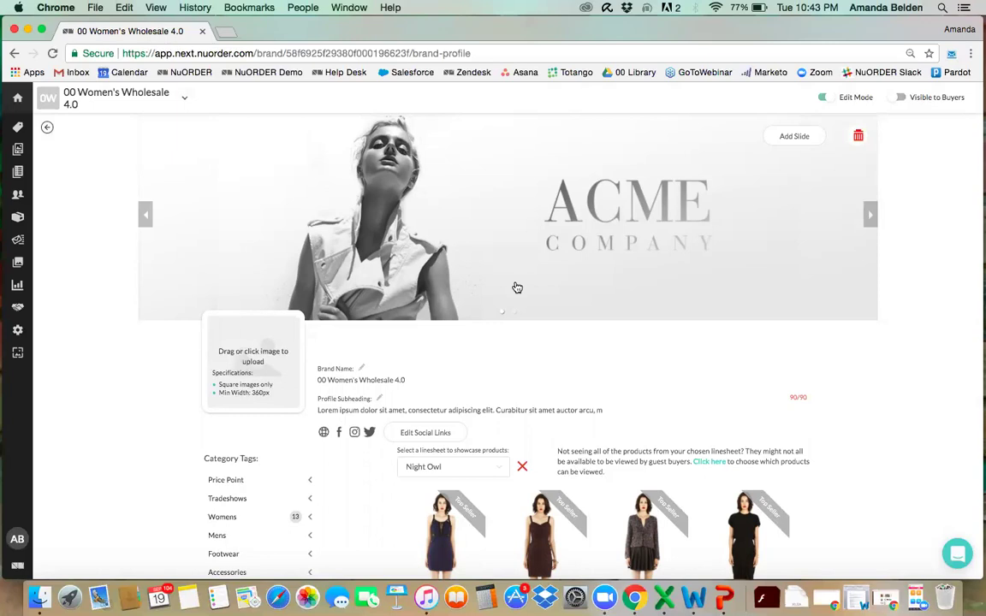
pyautogui.scroll(2, 660, 304)
pyautogui.click(869, 216)
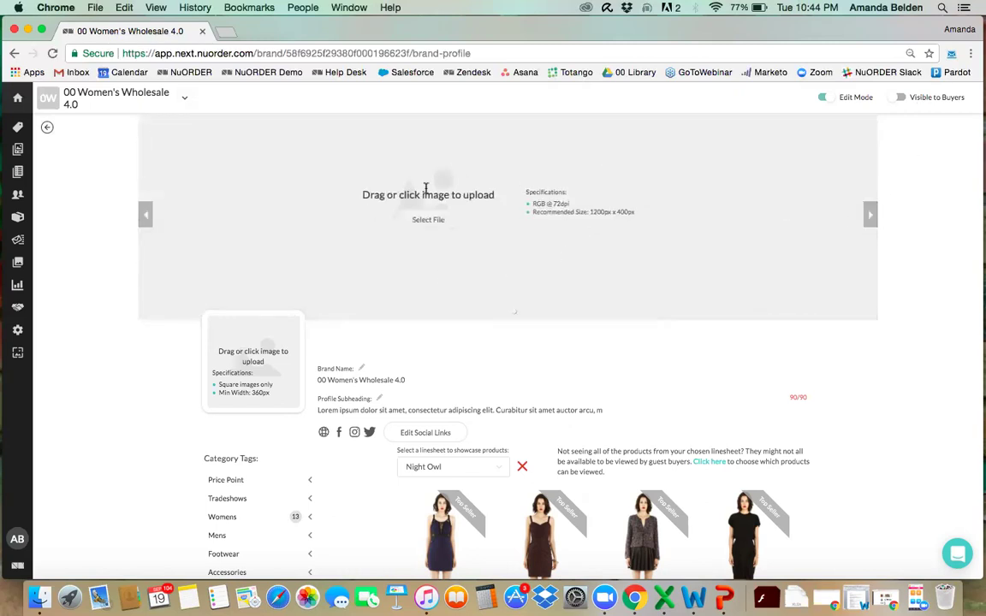
pyautogui.click(869, 220)
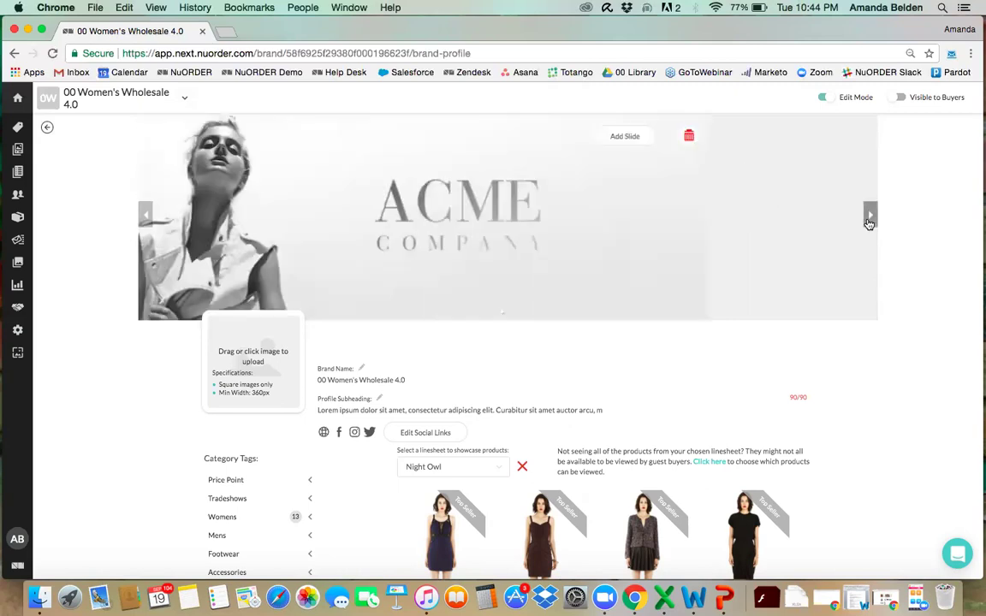
pyautogui.click(869, 218)
pyautogui.click(869, 218)
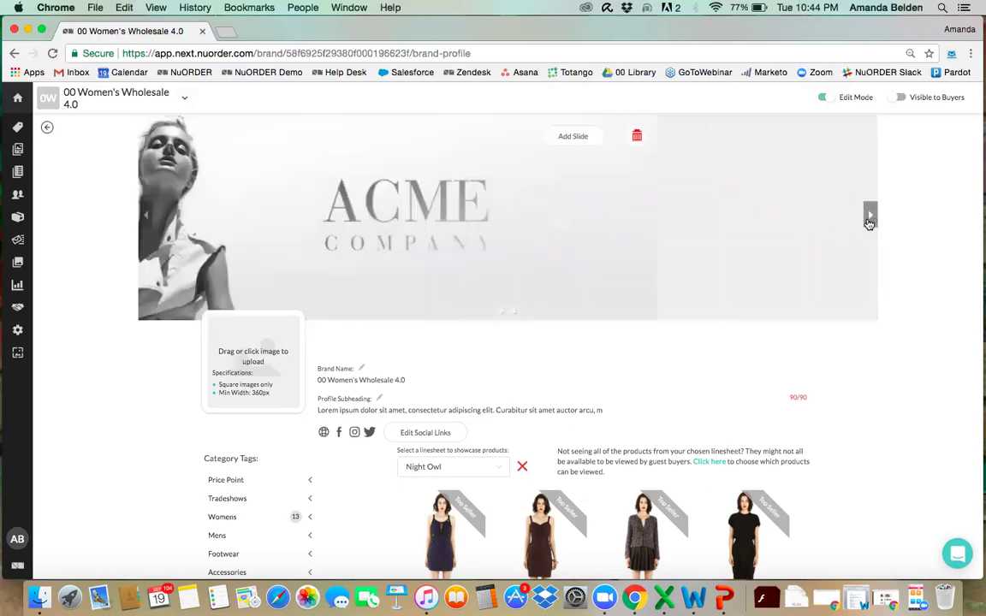
pyautogui.scroll(-3, 665, 306)
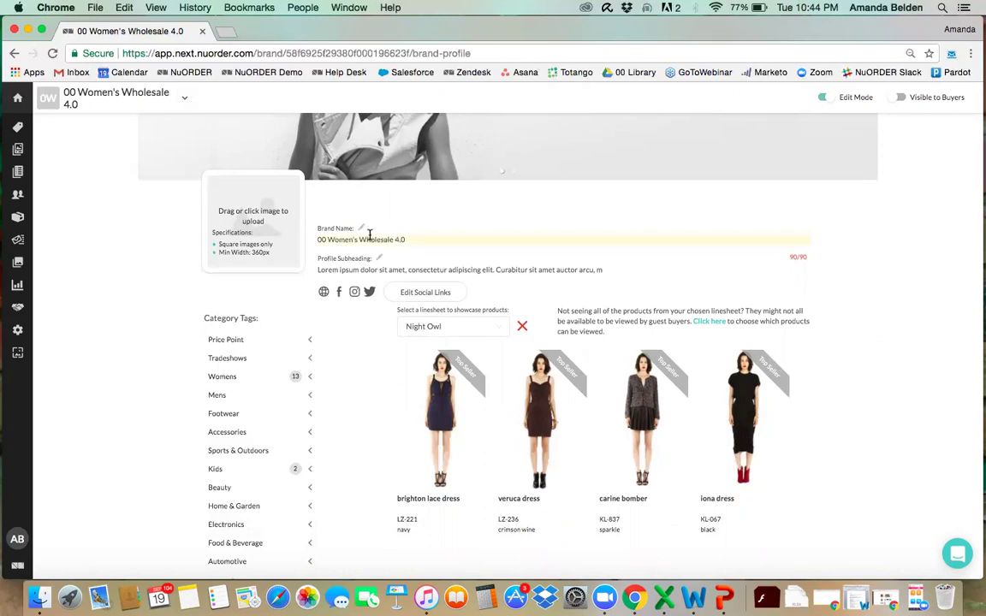
pyautogui.scroll(-1, 366, 237)
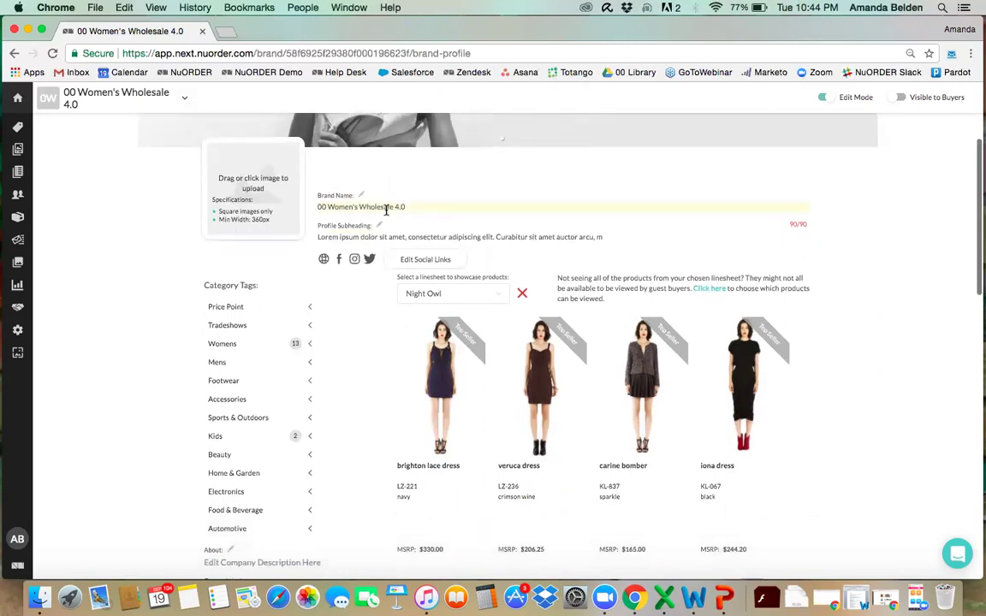
pyautogui.scroll(-1, 387, 208)
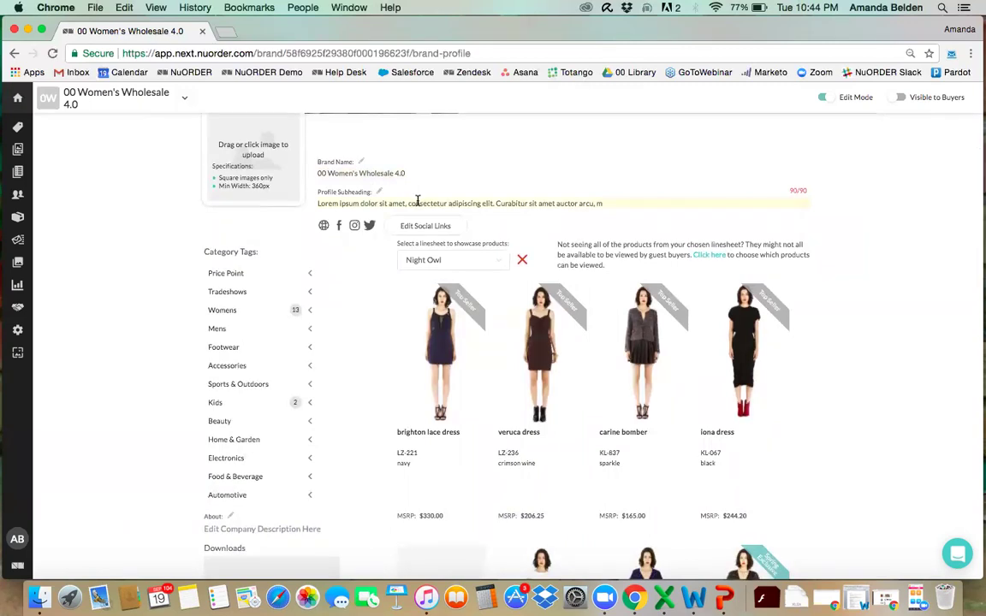
pyautogui.scroll(-2, 418, 203)
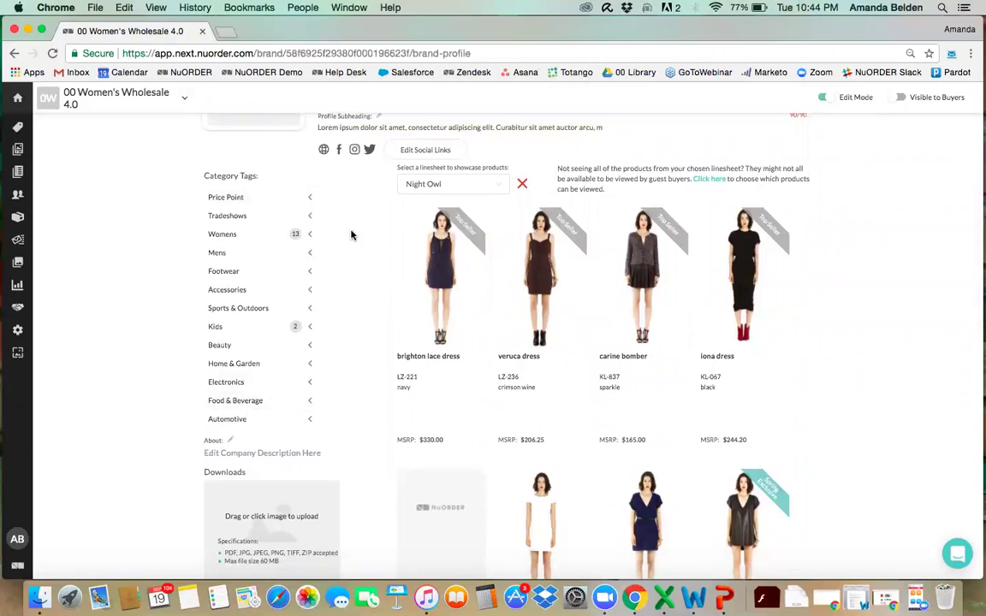
pyautogui.click(310, 199)
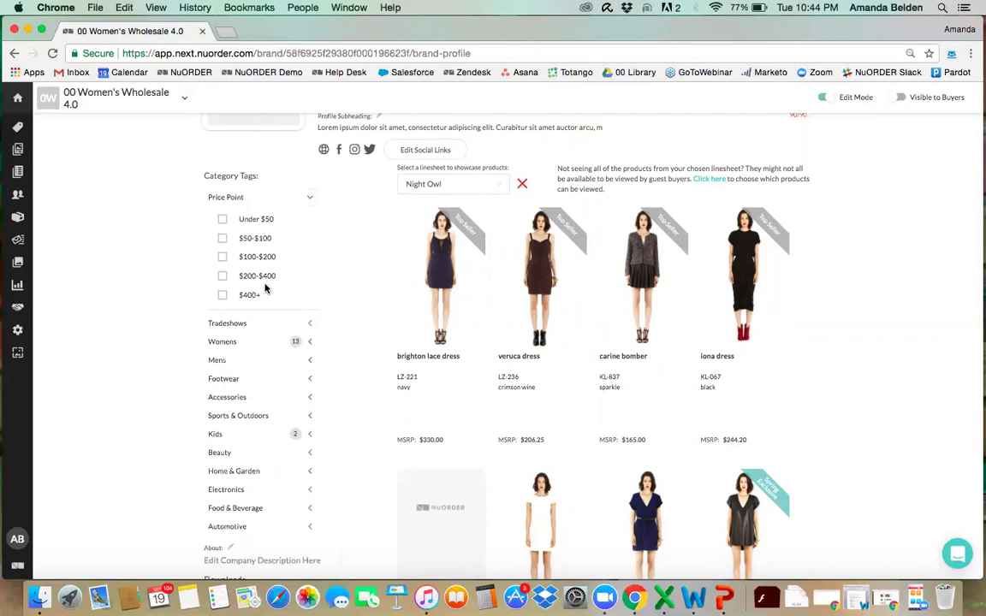
pyautogui.click(311, 200)
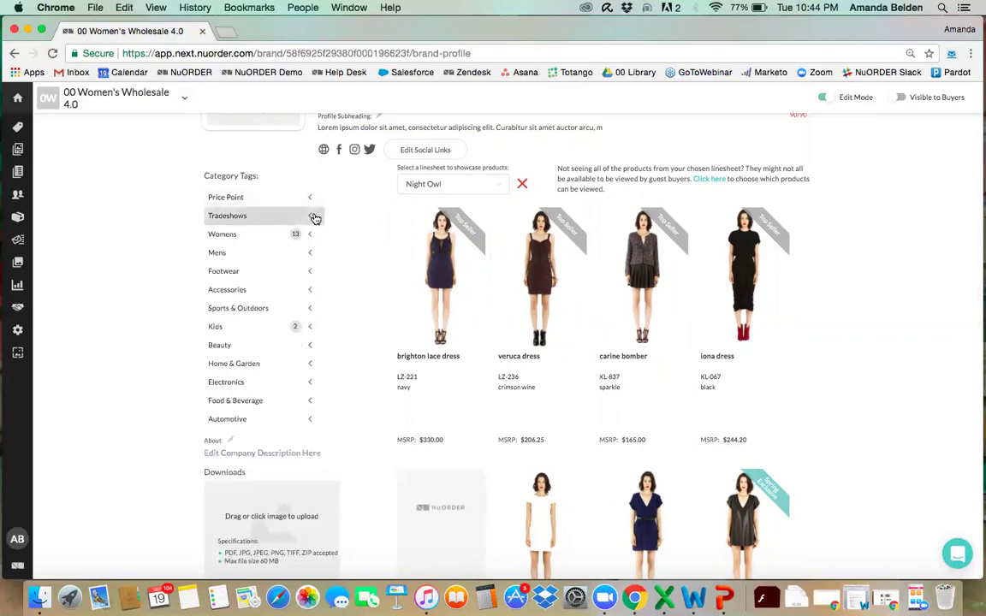
pyautogui.click(314, 217)
pyautogui.click(314, 216)
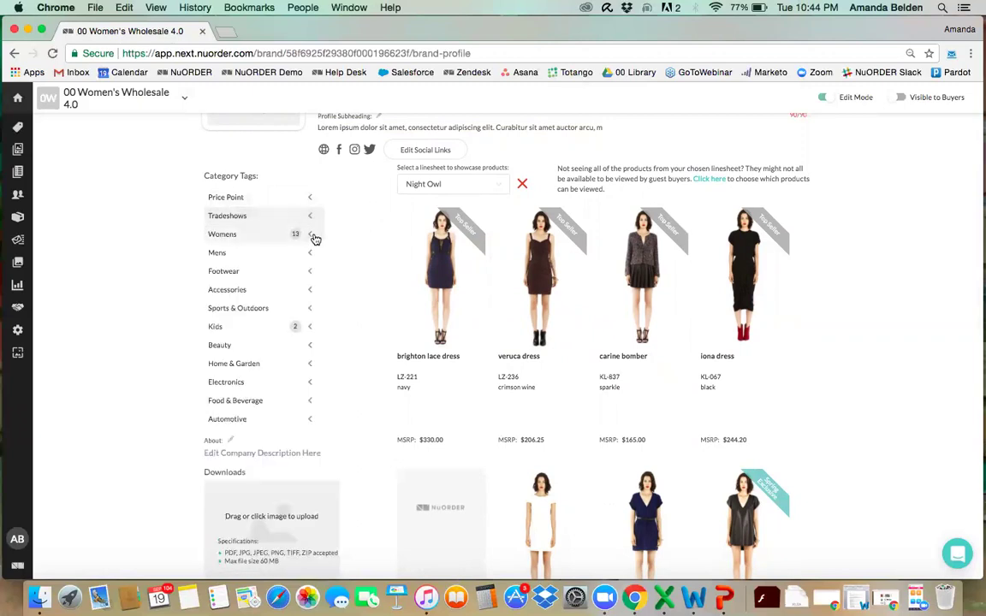
pyautogui.click(313, 236)
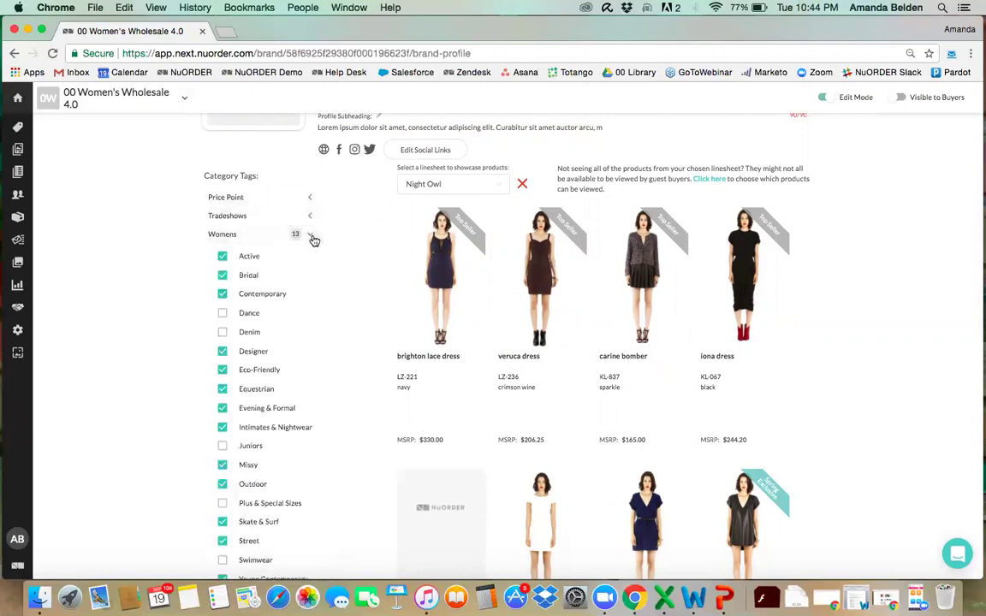
pyautogui.click(313, 237)
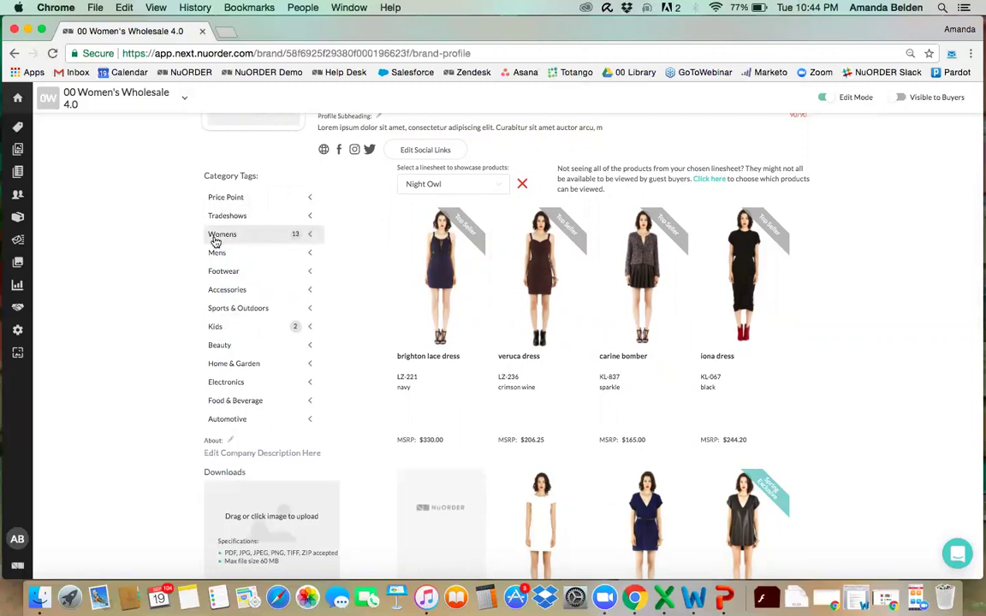
pyautogui.click(308, 241)
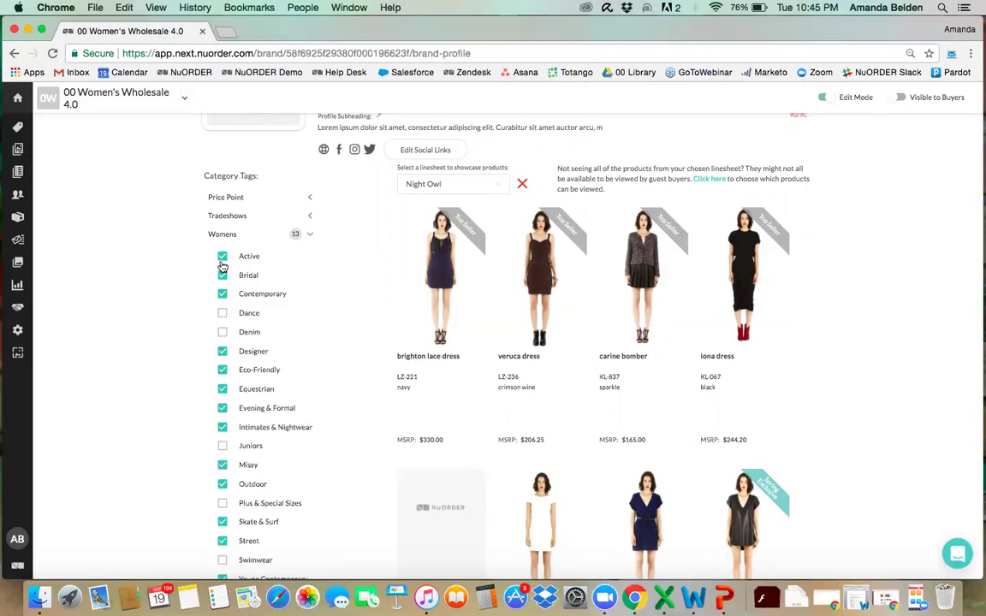
pyautogui.click(313, 235)
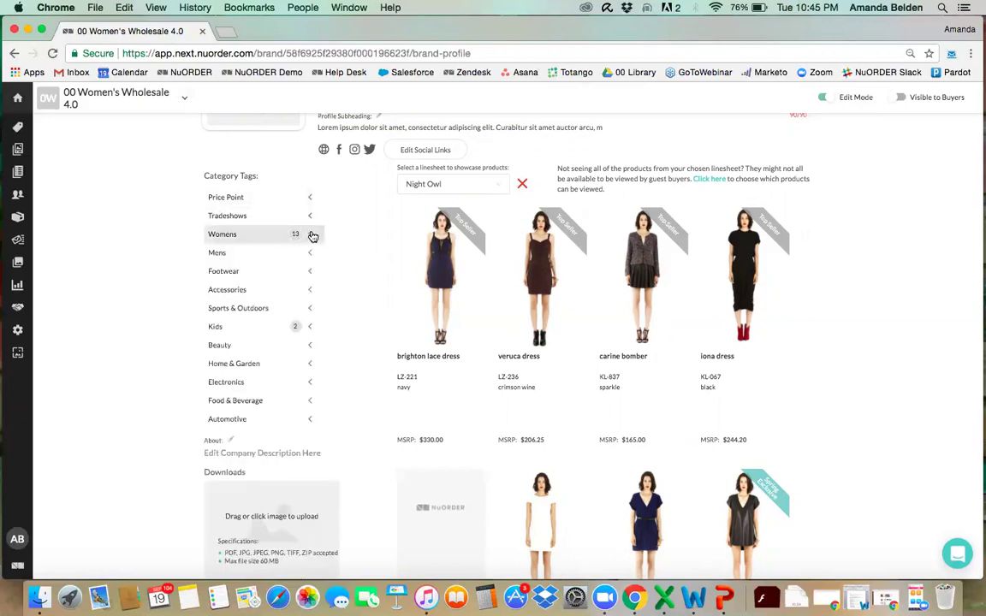
pyautogui.scroll(-2, 313, 236)
pyautogui.scroll(-2, 311, 234)
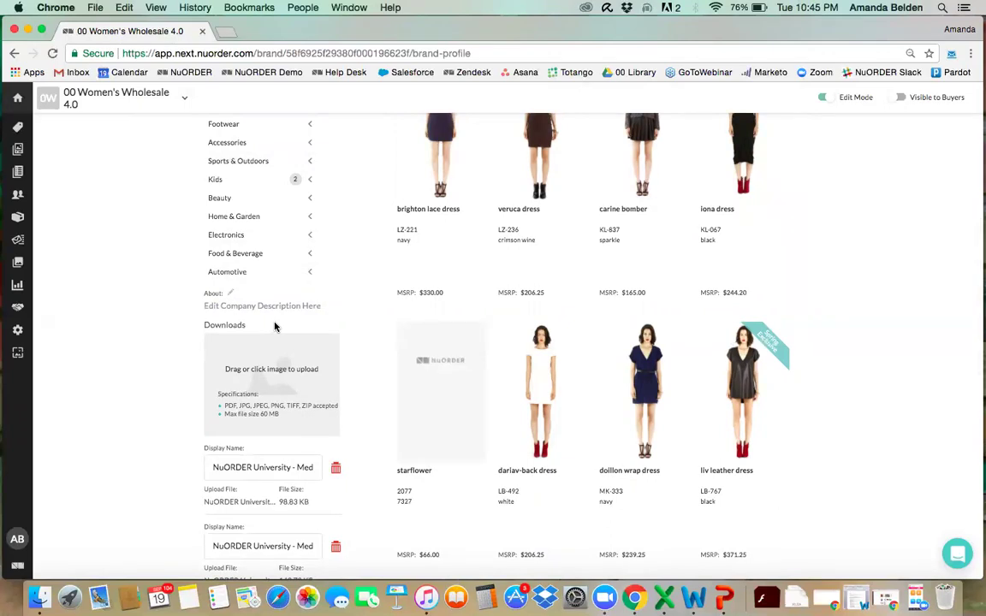
pyautogui.scroll(-4, 275, 326)
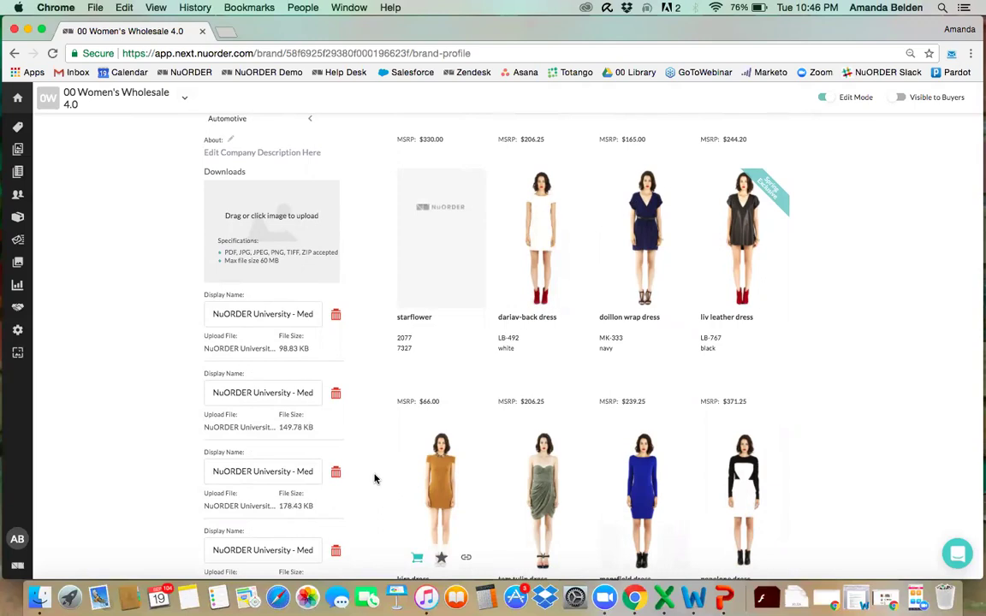
pyautogui.scroll(-2, 377, 475)
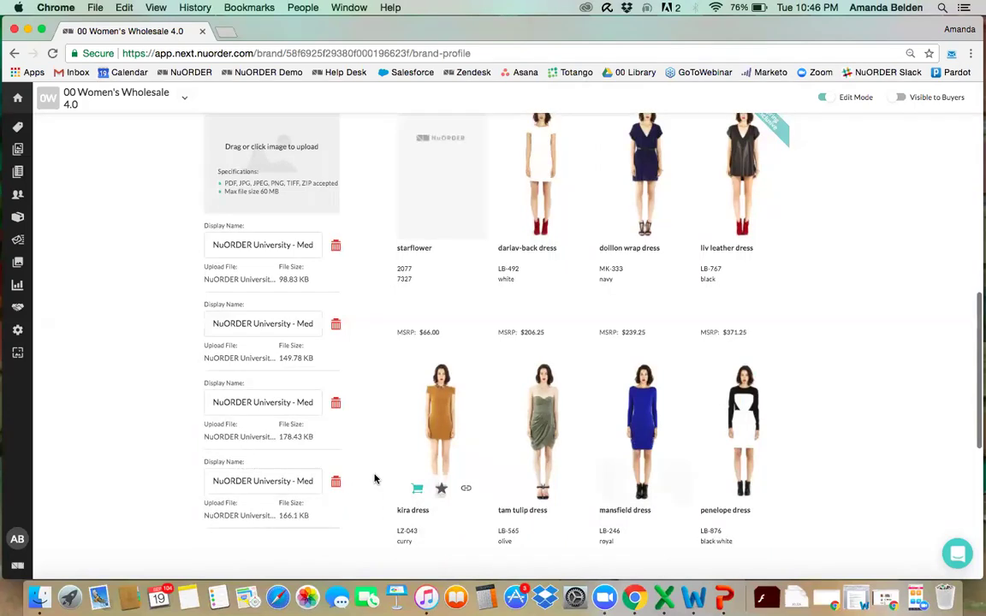
pyautogui.scroll(2, 377, 476)
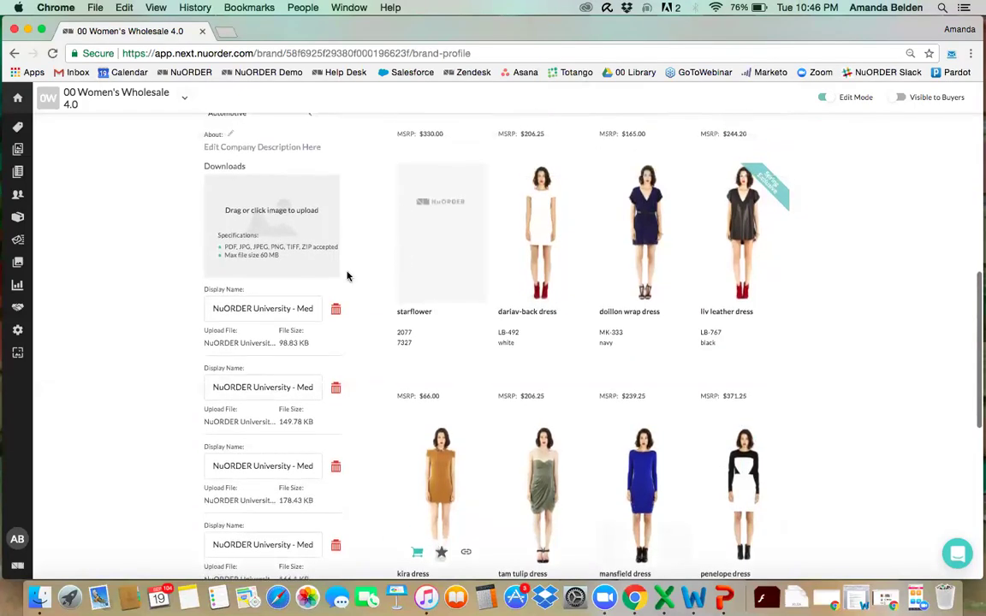
pyautogui.scroll(10, 346, 275)
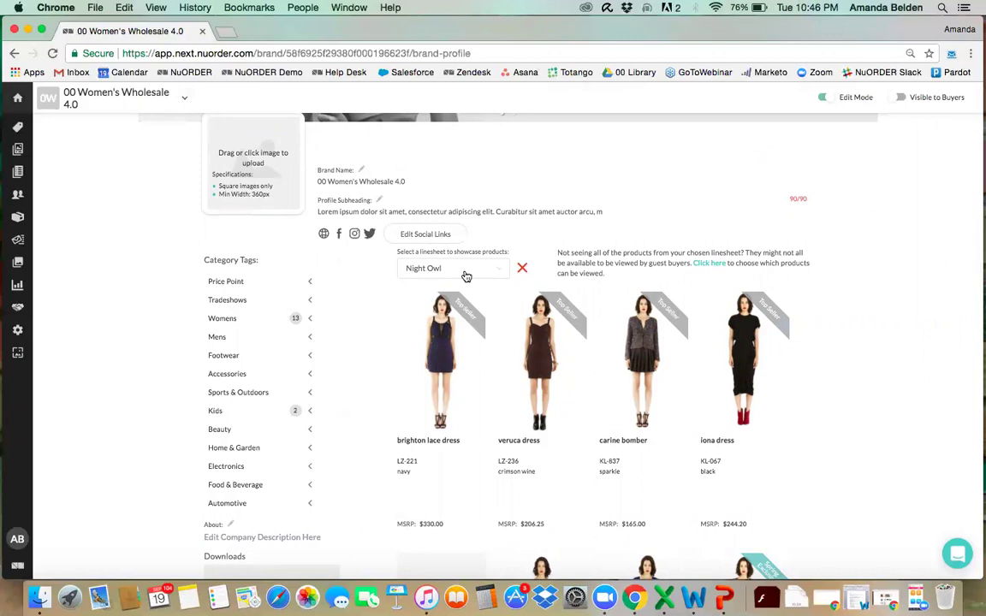
pyautogui.scroll(-10, 465, 276)
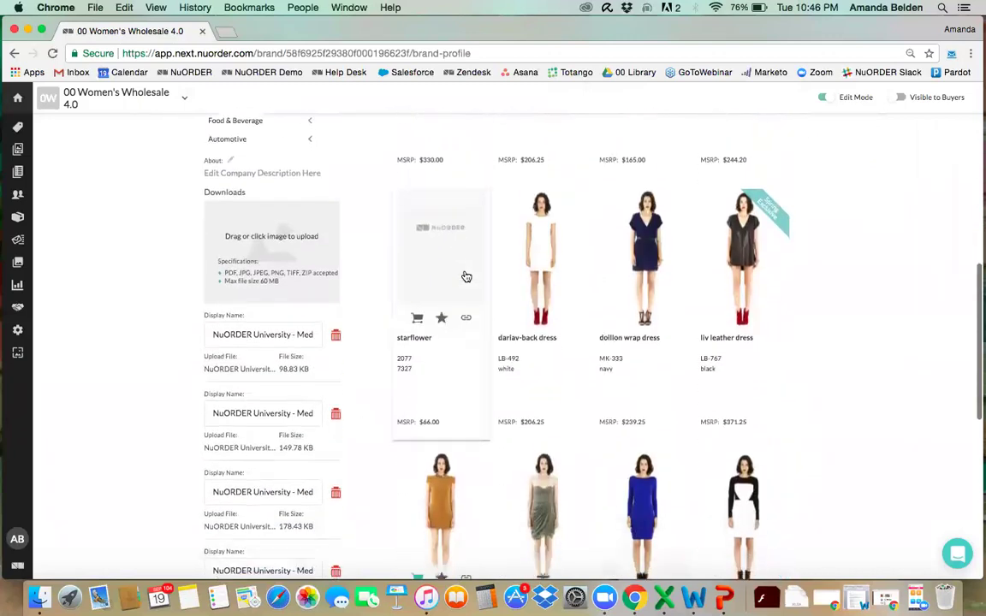
pyautogui.scroll(-14, 466, 276)
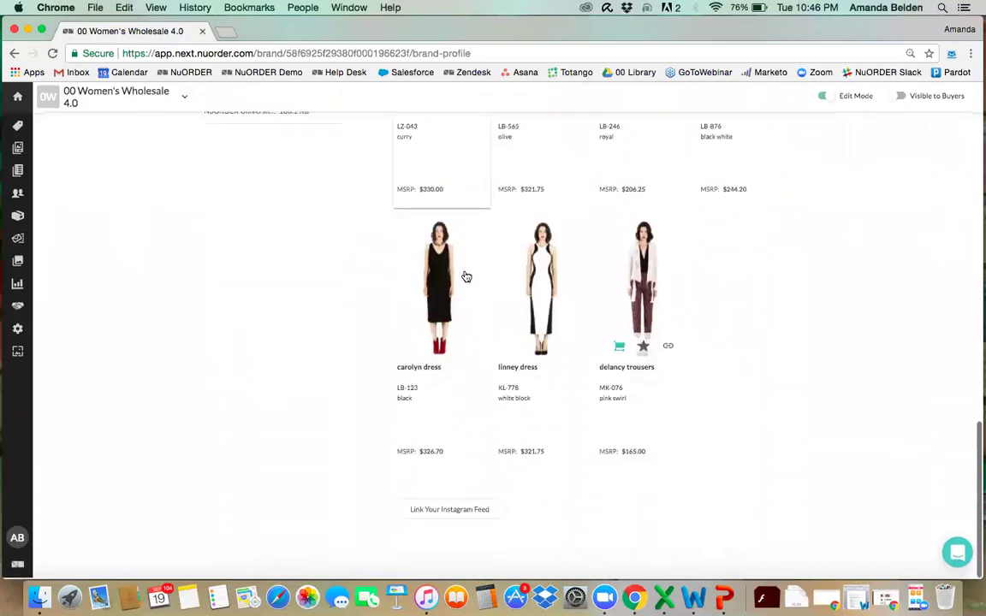
pyautogui.moveTo(465, 276)
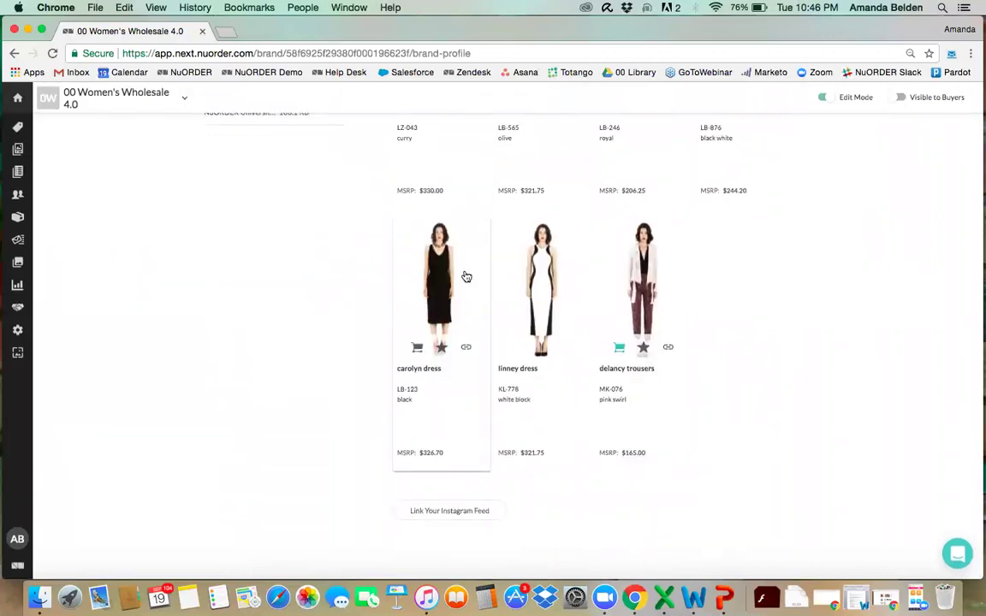
pyautogui.scroll(4, 465, 275)
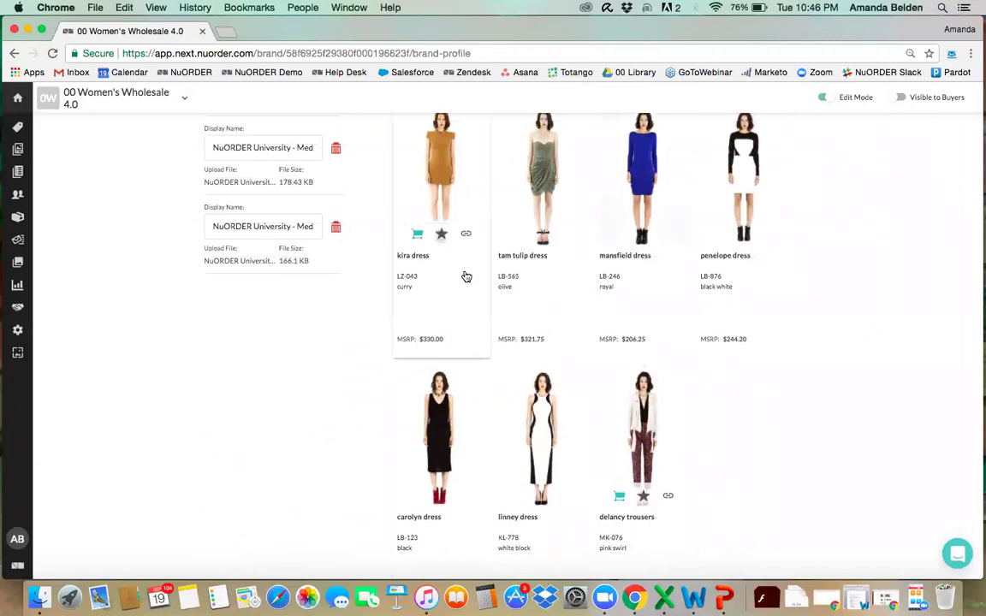
pyautogui.scroll(15, 465, 276)
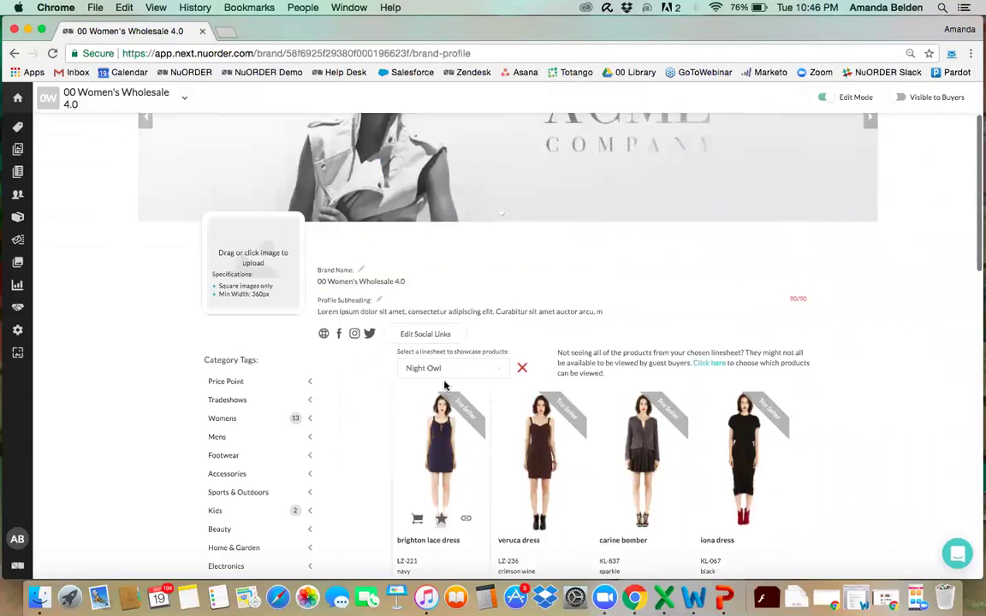
pyautogui.scroll(-1, 477, 375)
pyautogui.scroll(-4, 477, 374)
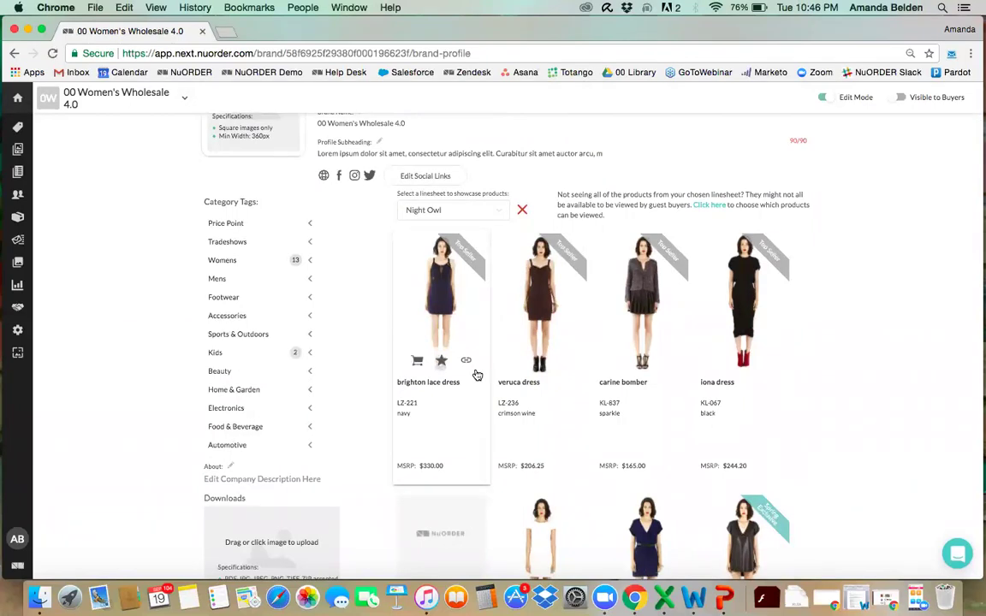
pyautogui.scroll(-10, 476, 375)
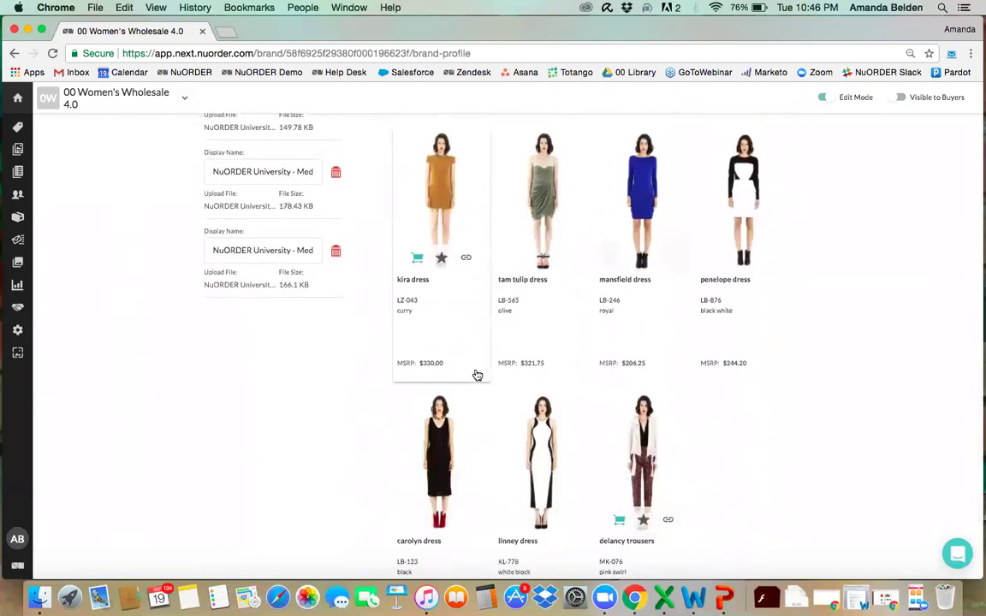
pyautogui.scroll(14, 476, 375)
pyautogui.scroll(7, 477, 374)
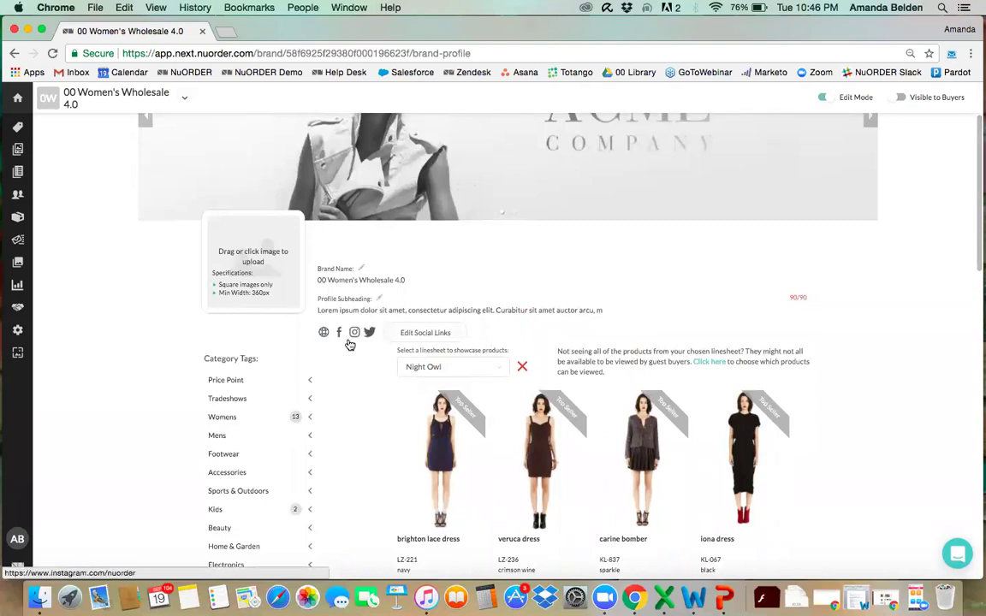
pyautogui.click(413, 335)
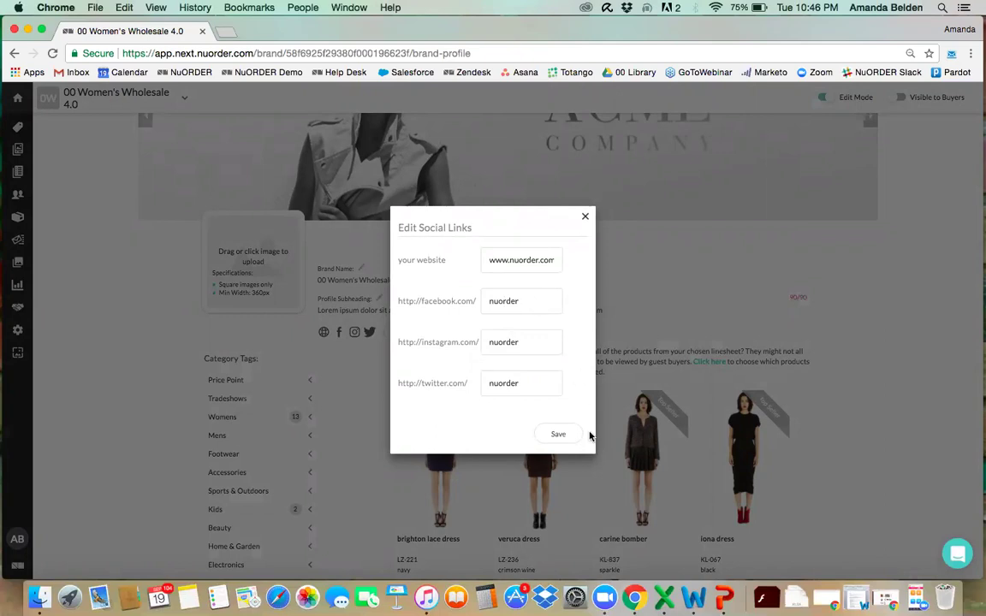
pyautogui.click(585, 218)
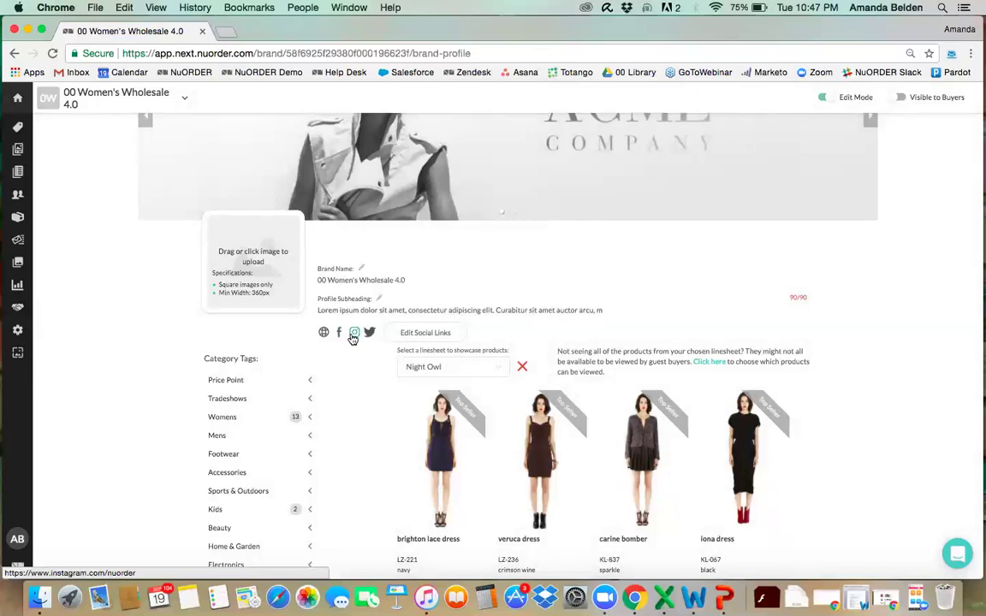
pyautogui.scroll(-15, 353, 338)
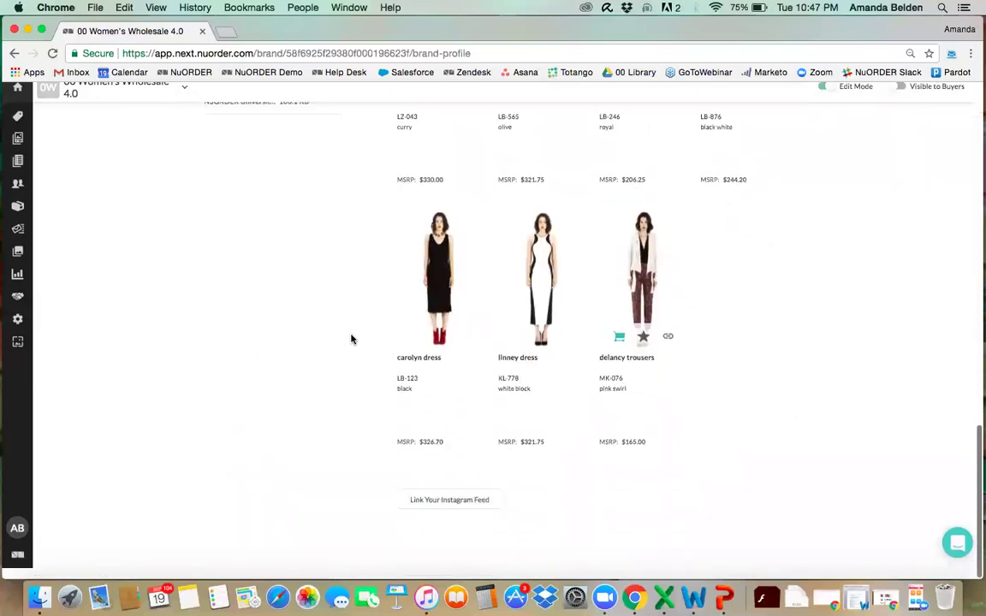